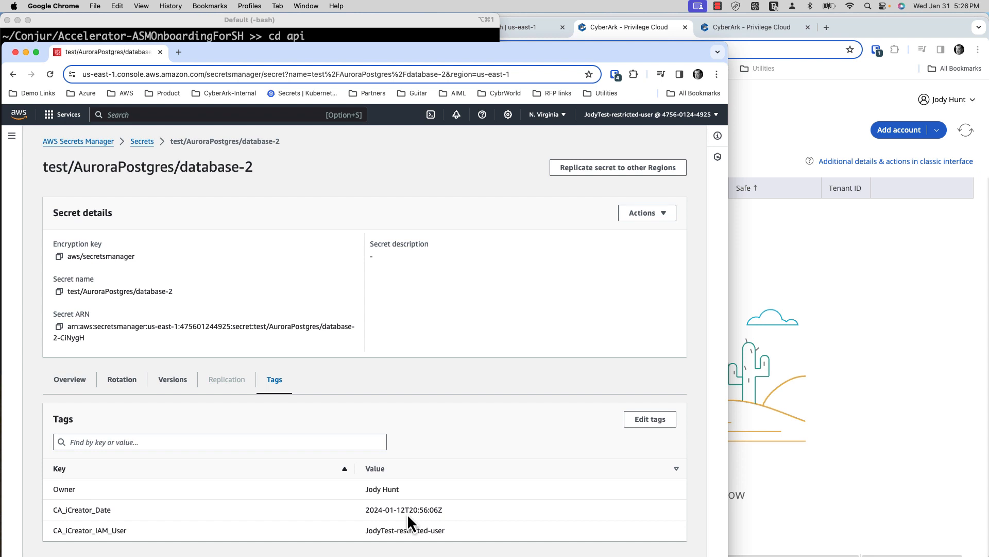
# - Add a tag with key 'Sourced by CyberArk' to the secret
pyautogui.click(649, 421)
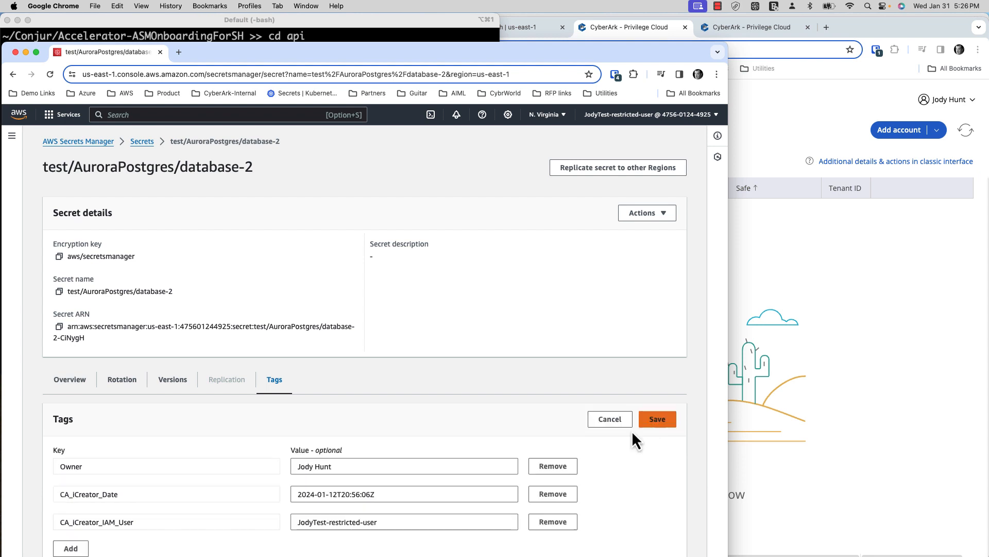
pyautogui.scroll(-1, 430, 462)
pyautogui.click(73, 526)
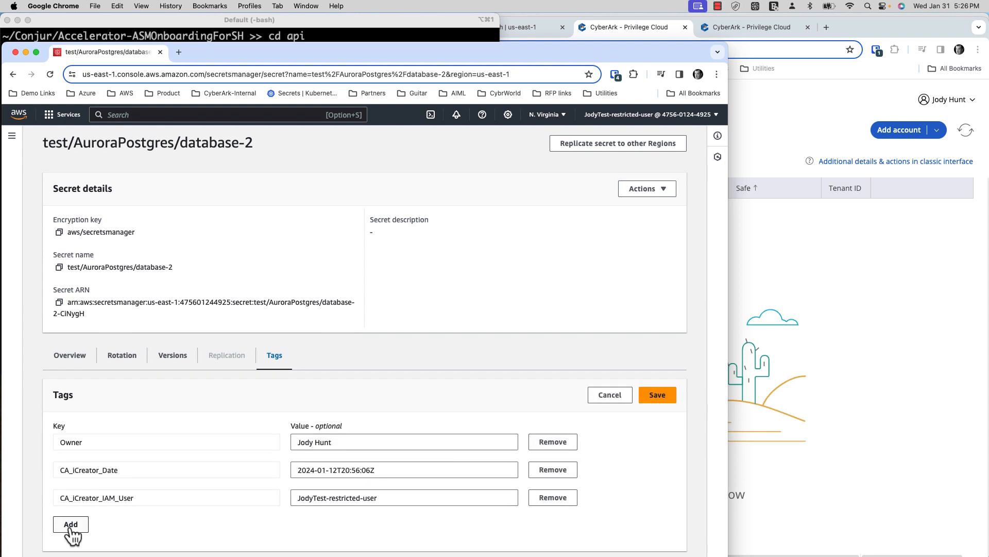
pyautogui.scroll(-1, 178, 492)
pyautogui.write('Sourced by C')
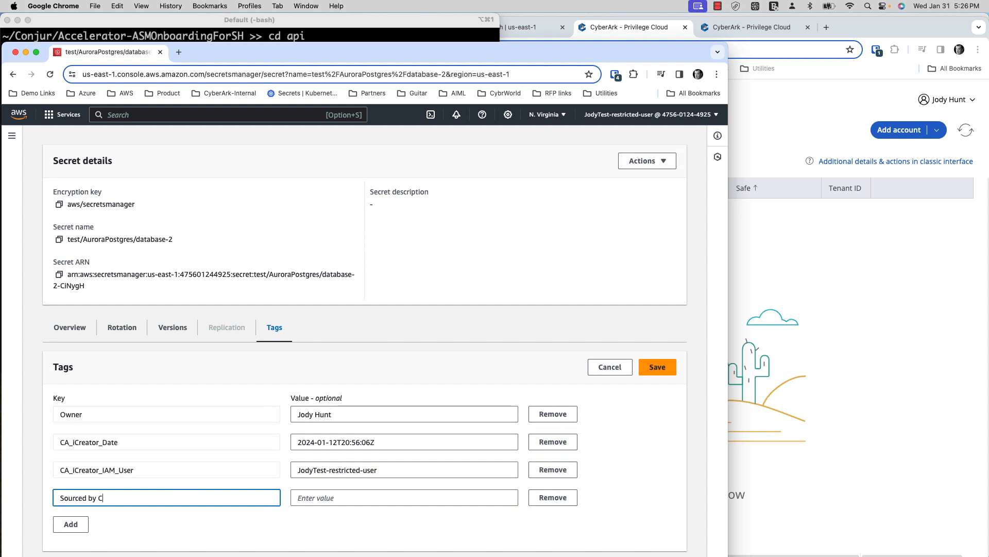
pyautogui.write('yberArk')
# - Add a second tag key 'CyberArk Safe' and display the ASMOnboardDemo safe's members in CyberArk
pyautogui.click(72, 524)
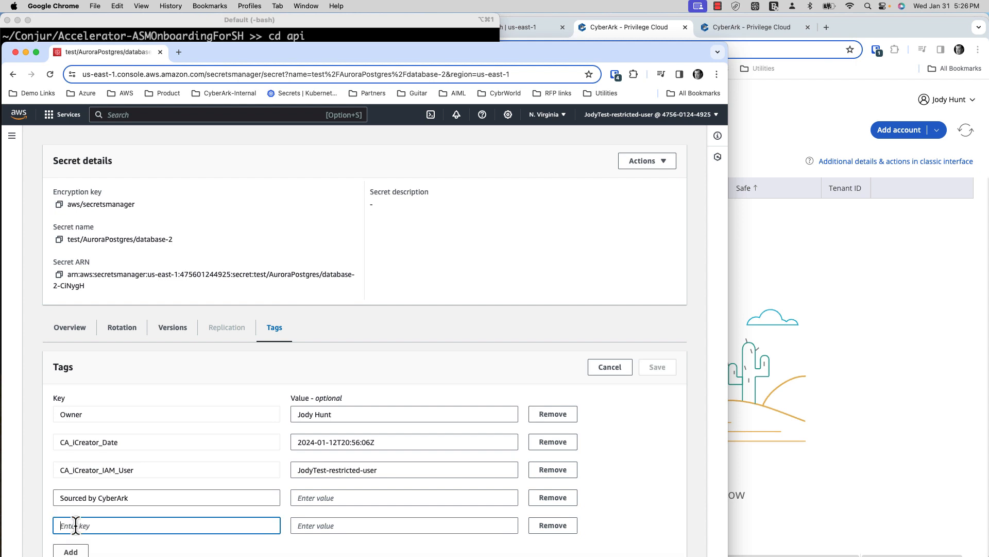
pyautogui.write('Cub')
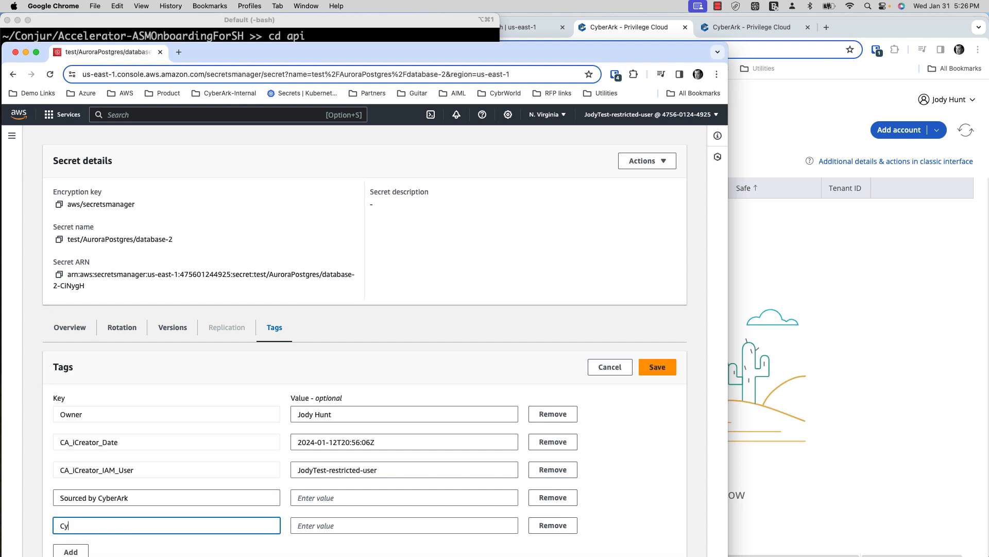
pyautogui.write('erArk Safe')
pyautogui.press('Tab')
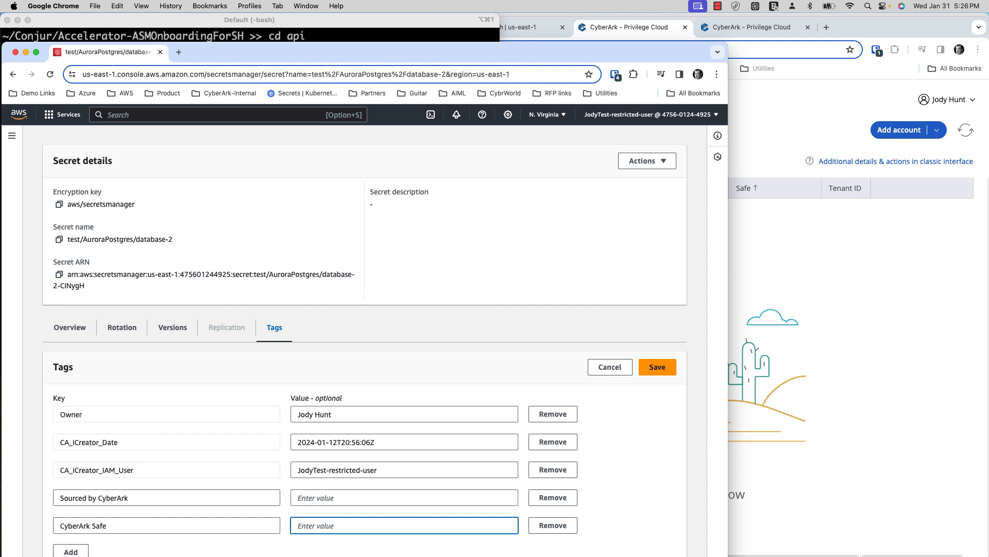
pyautogui.click(748, 351)
pyautogui.click(736, 33)
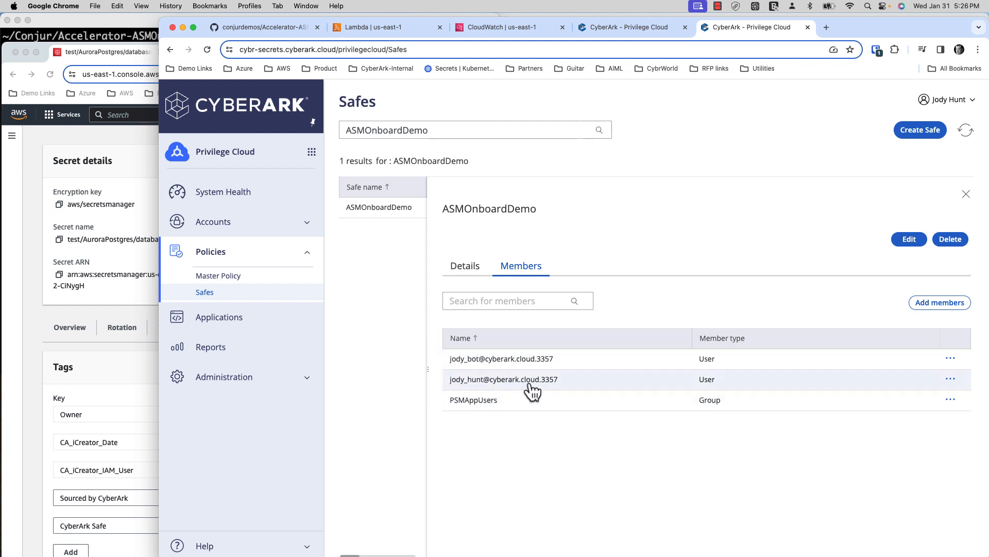
# - Confirm the ASMOnboardDemo safe lists no accounts and enter ASMOnboardDemo as the CyberArk Safe tag value
pyautogui.click(602, 26)
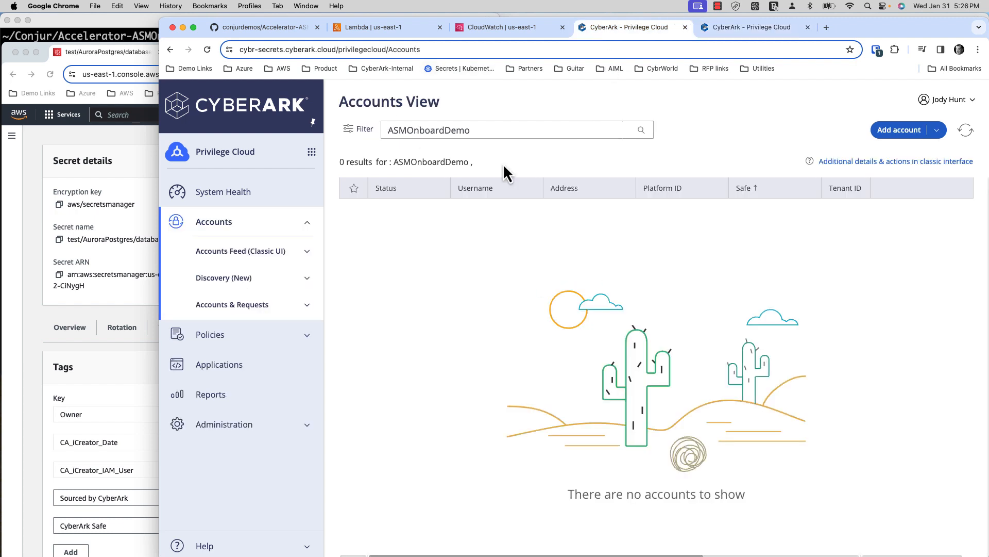
pyautogui.click(62, 374)
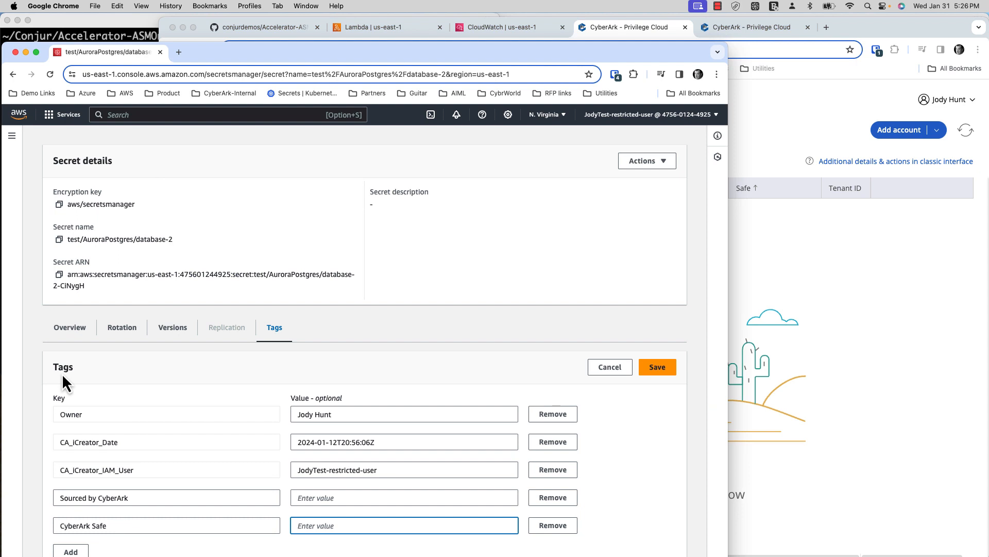
pyautogui.write('ASMOnboardDemo')
pyautogui.click(810, 353)
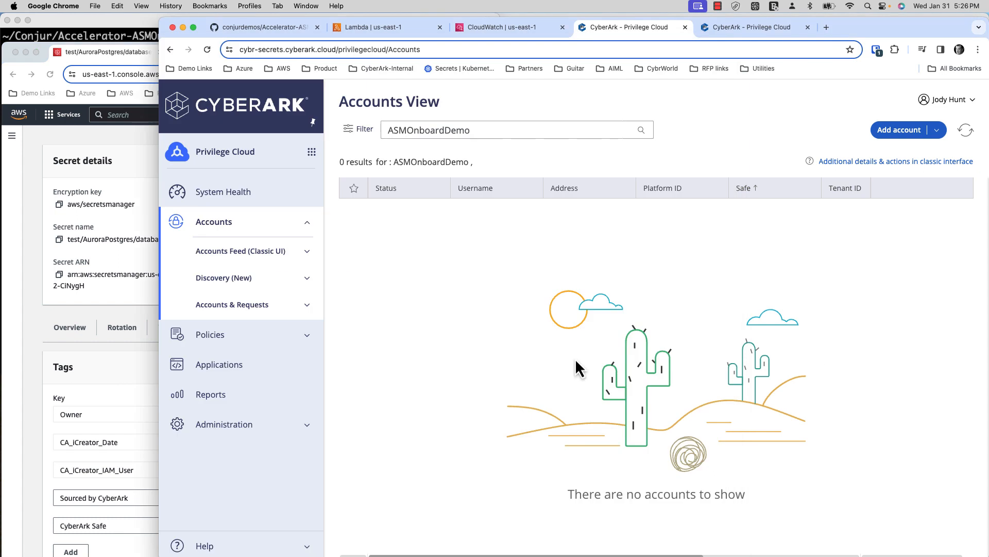
pyautogui.click(97, 367)
pyautogui.scroll(-1, 31, 438)
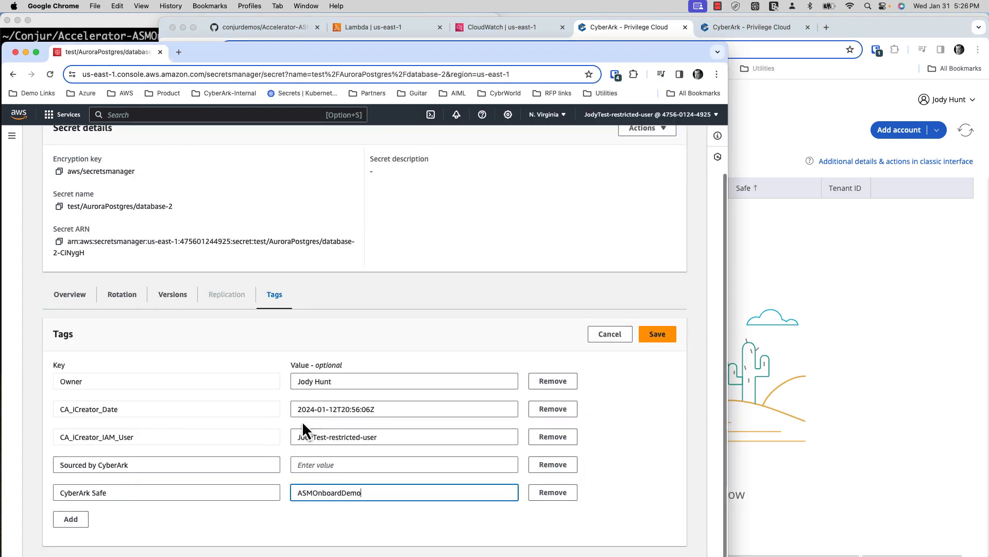
# - Save the new tags on the secret and reposition the AWS console window
pyautogui.click(655, 344)
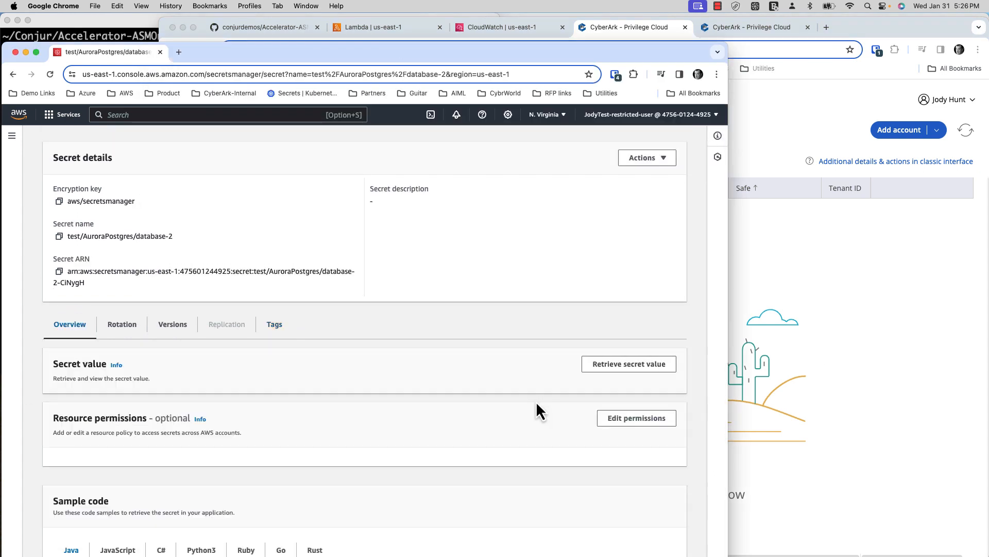
pyautogui.scroll(-10, 507, 407)
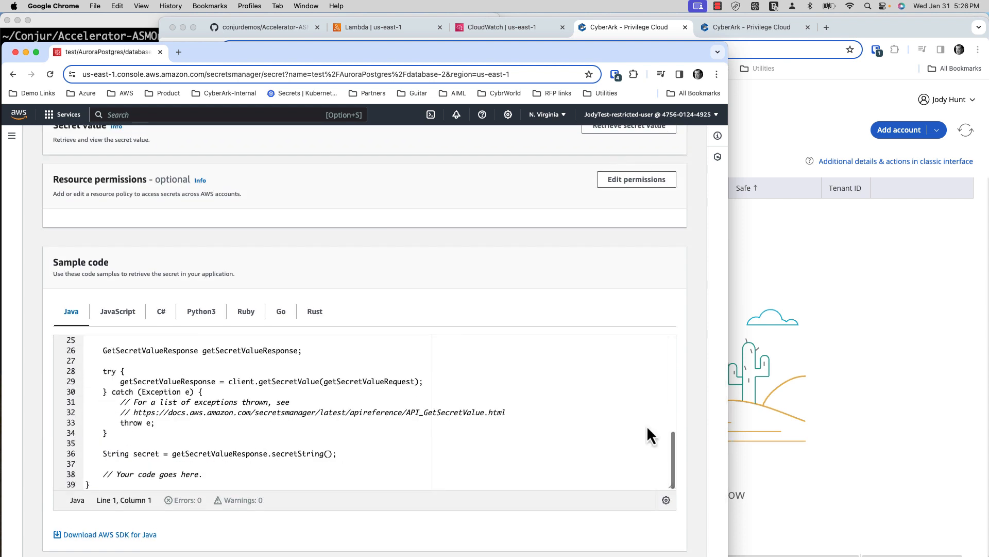
pyautogui.moveTo(654, 54); pyautogui.dragTo(655, 37)
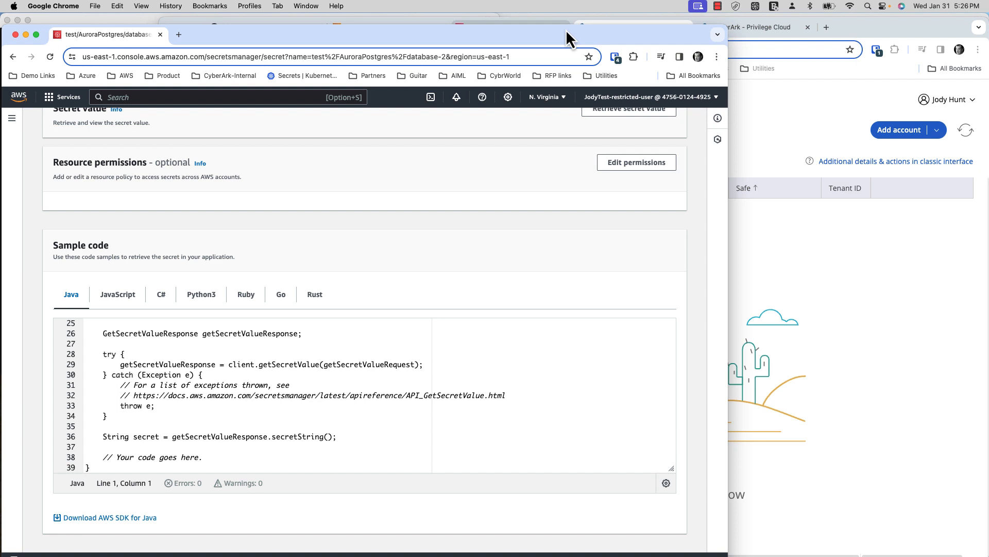
pyautogui.moveTo(570, 37); pyautogui.dragTo(575, 26)
pyautogui.scroll(15, 598, 444)
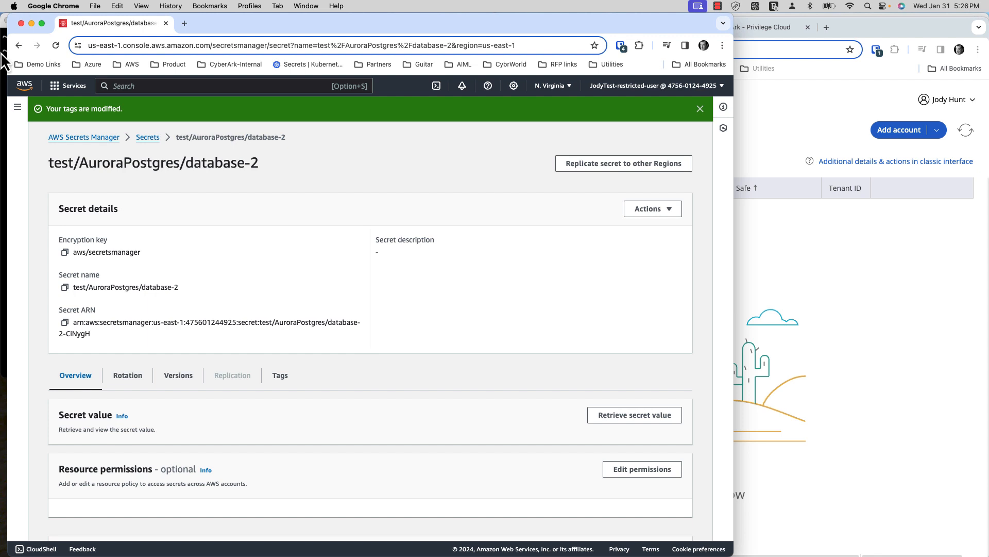
# - Paste the secret name test/AuroraPostgres/database-2 after ./onboardSecret.sh in the terminal
pyautogui.moveTo(294, 147); pyautogui.dragTo(166, 144)
pyautogui.press('super+c')
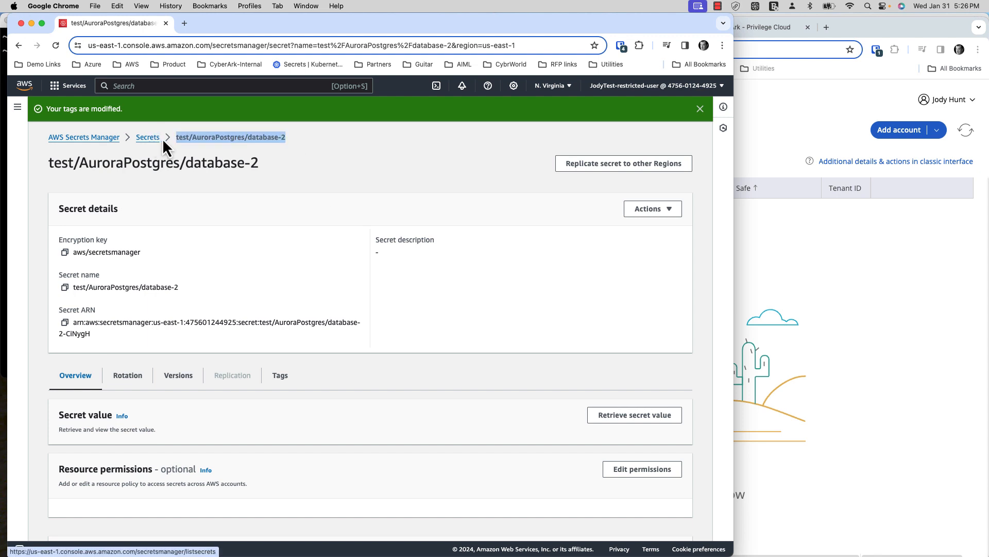
pyautogui.click(5, 148)
pyautogui.press('super+v')
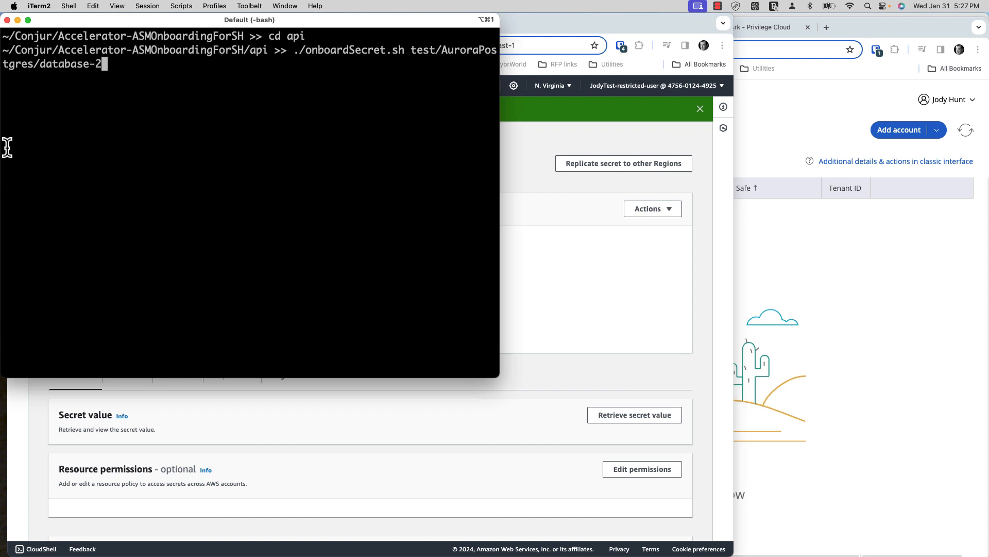
# - Run ./onboardSecret.sh test/AuroraPostgres/database-2 and wait for the onboarded-successfully message
pyautogui.press('Return')
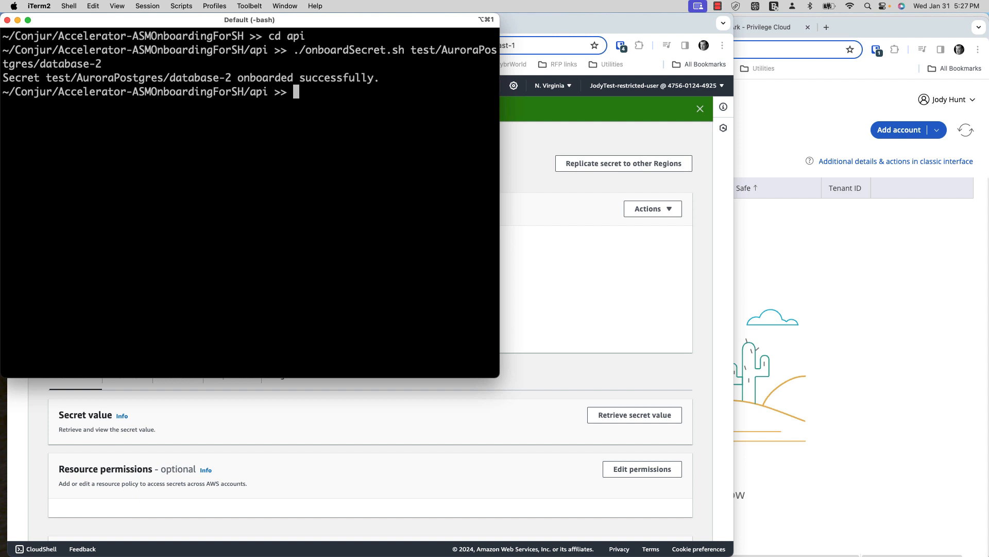
# - Refresh the ASMOnboardDemo accounts list and open the postgresadmin account's details
pyautogui.click(795, 292)
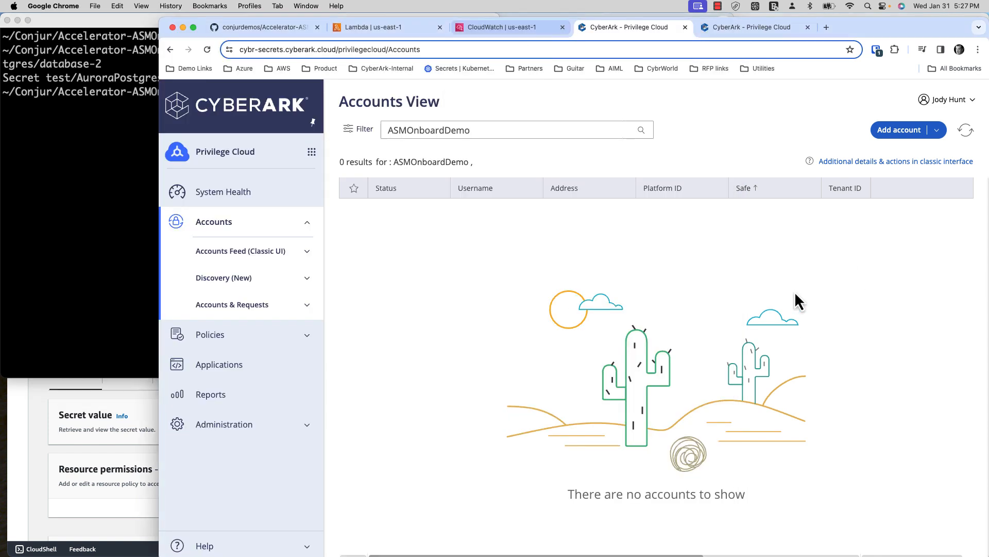
pyautogui.click(965, 129)
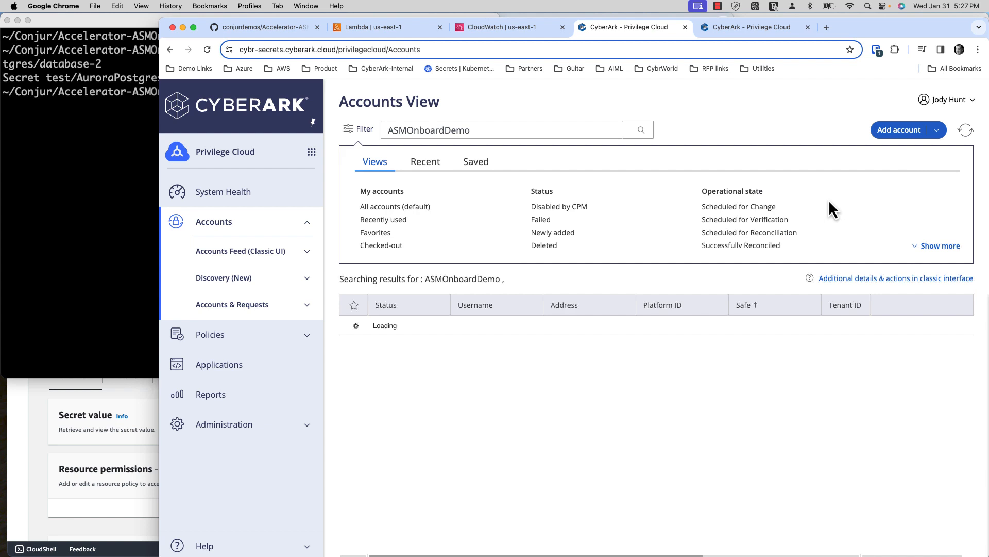
pyautogui.click(363, 135)
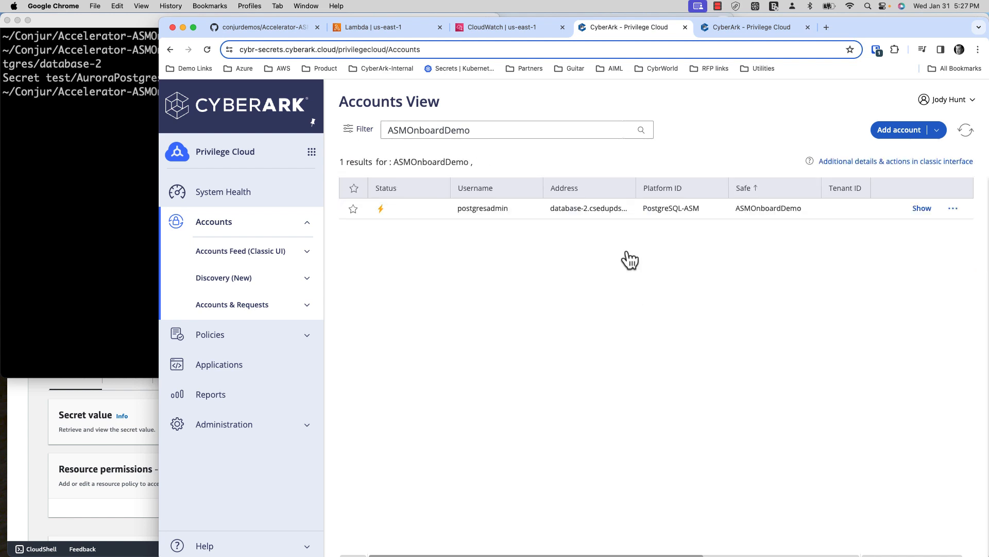
pyautogui.click(650, 210)
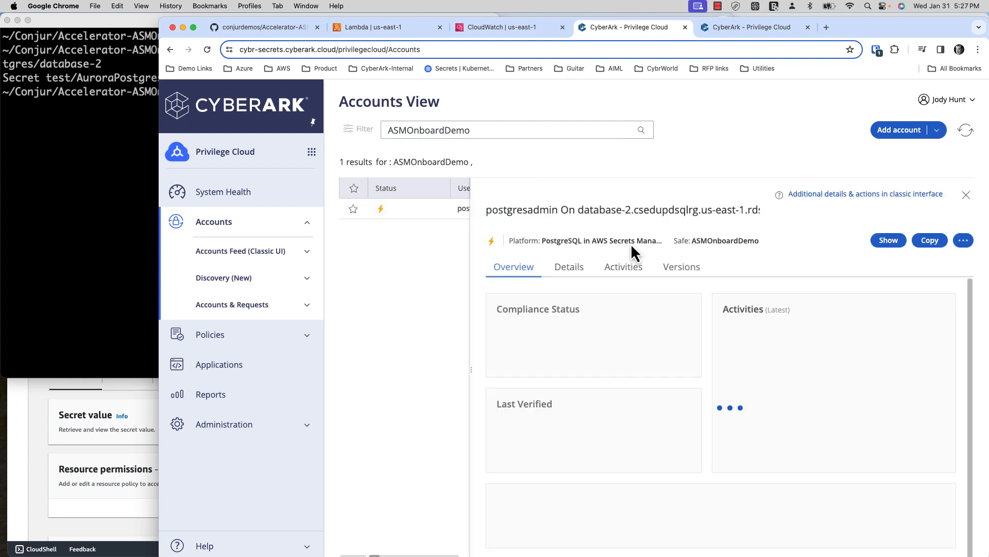
pyautogui.click(567, 267)
# - Highlight AuroraPostgres in the account's secret name and account name fields
pyautogui.scroll(-4, 588, 353)
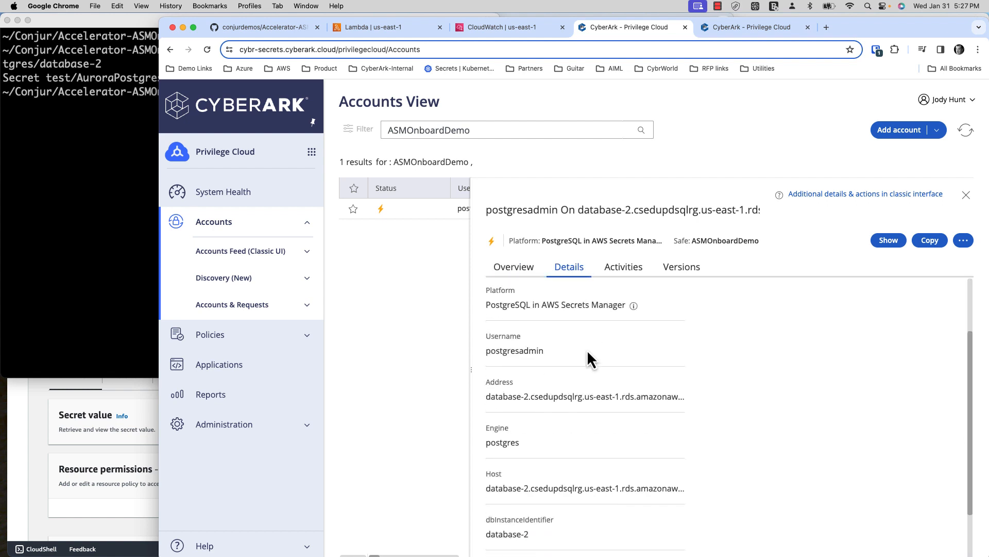
pyautogui.scroll(-1, 590, 356)
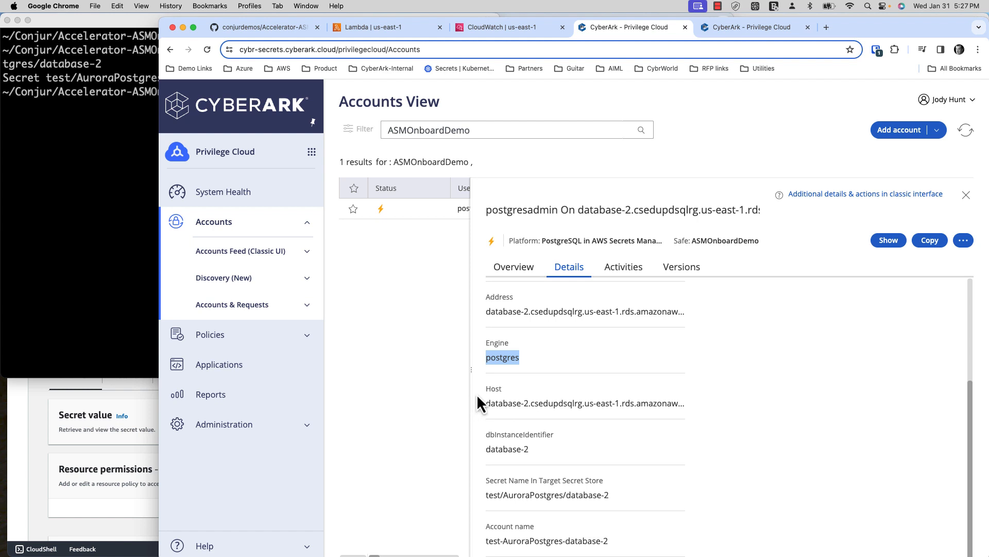
pyautogui.scroll(-2, 536, 396)
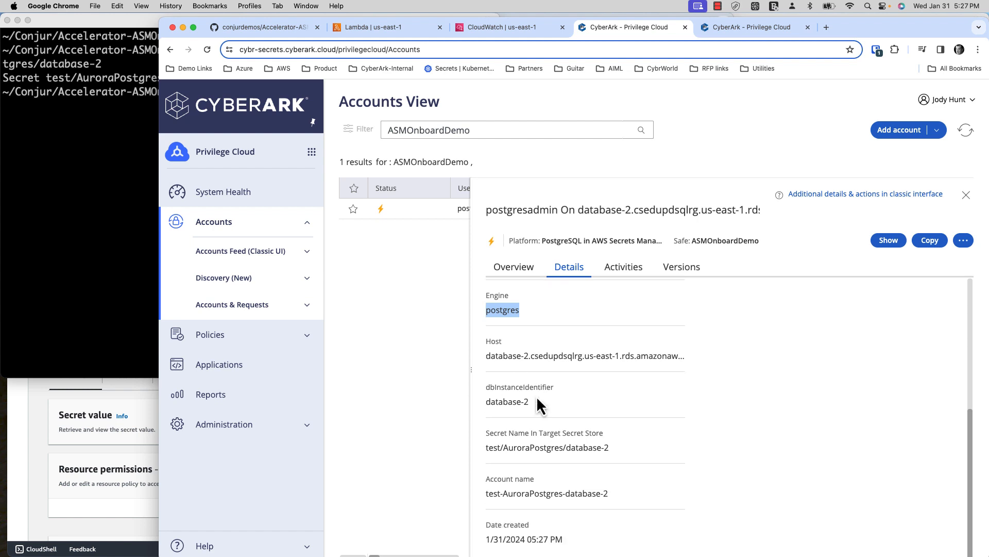
pyautogui.doubleClick(539, 449)
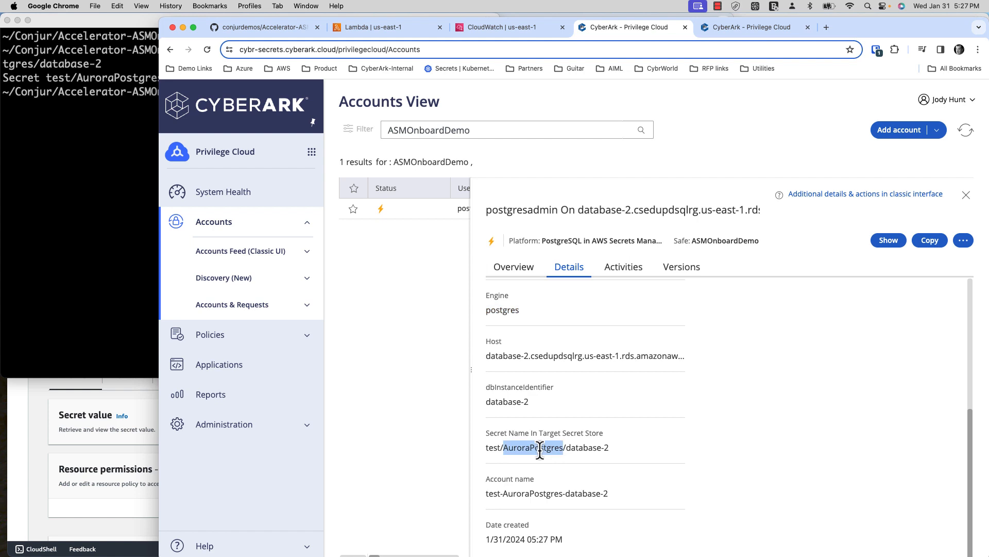
pyautogui.click(496, 494)
pyautogui.doubleClick(558, 492)
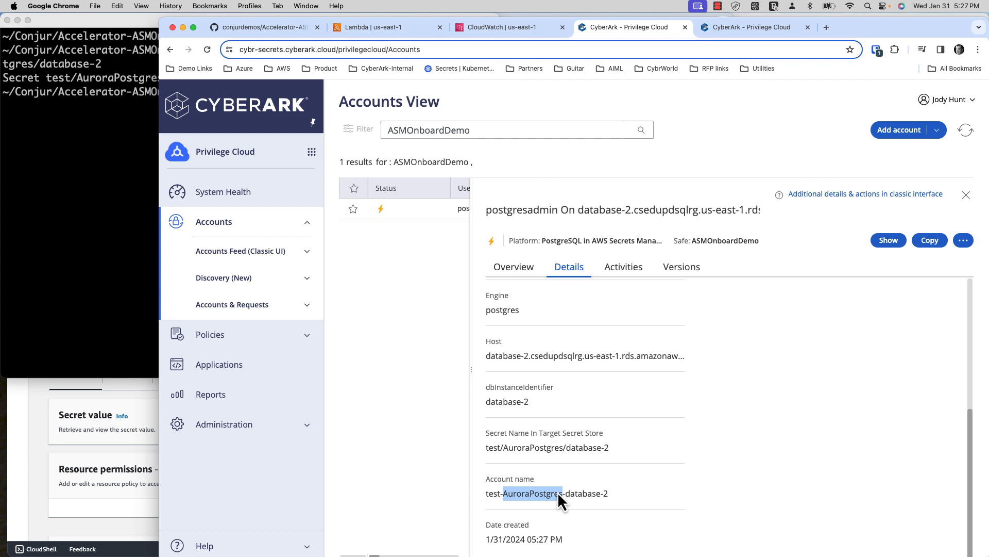
pyautogui.doubleClick(524, 495)
# - Highlight the database-2 cluster identifier in the account's Address and Host values
pyautogui.scroll(5, 544, 484)
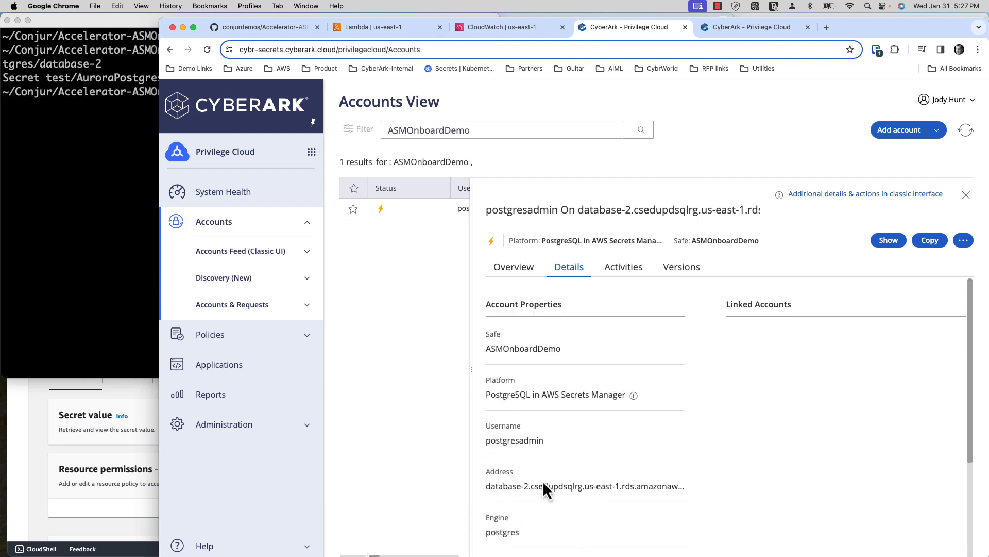
pyautogui.doubleClick(535, 486)
pyautogui.scroll(-3, 509, 414)
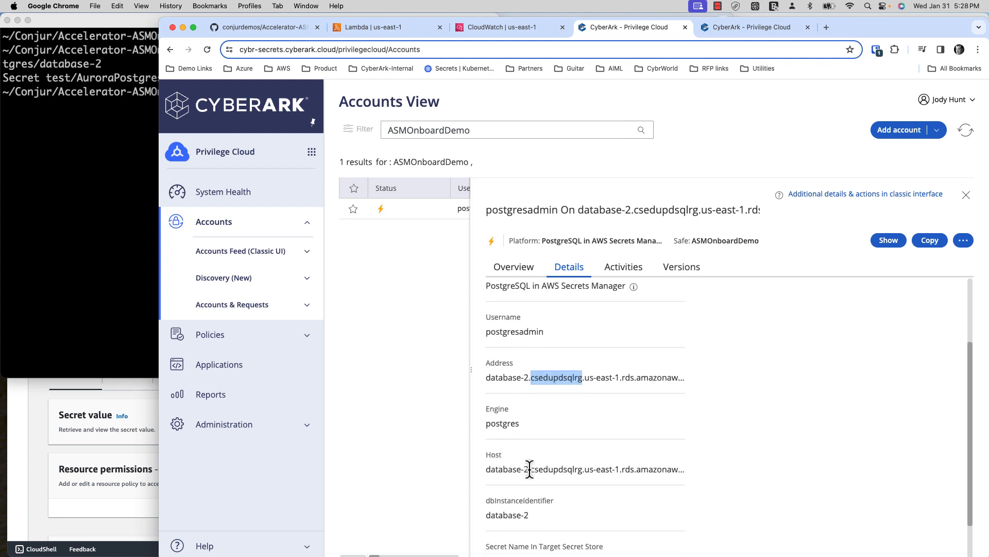
pyautogui.click(529, 469)
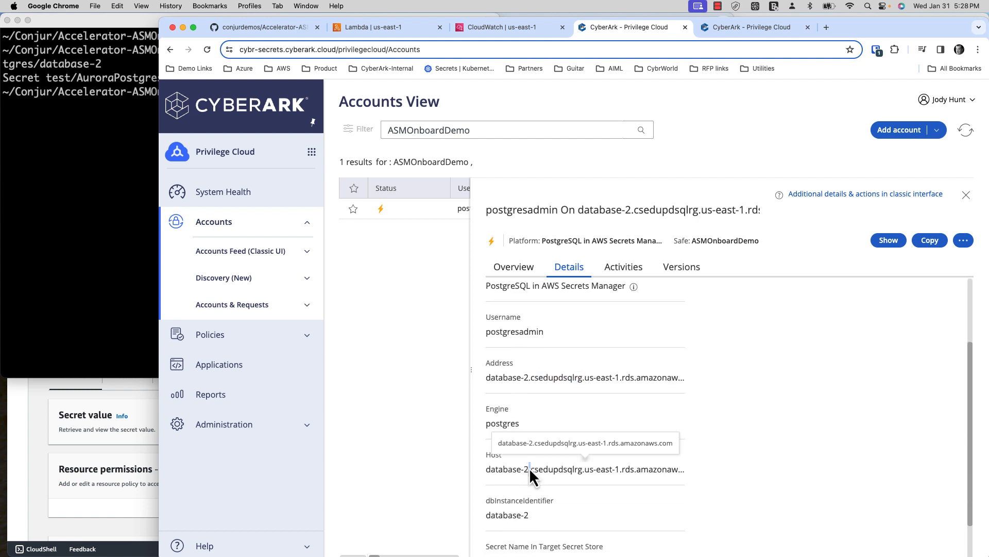
pyautogui.doubleClick(530, 380)
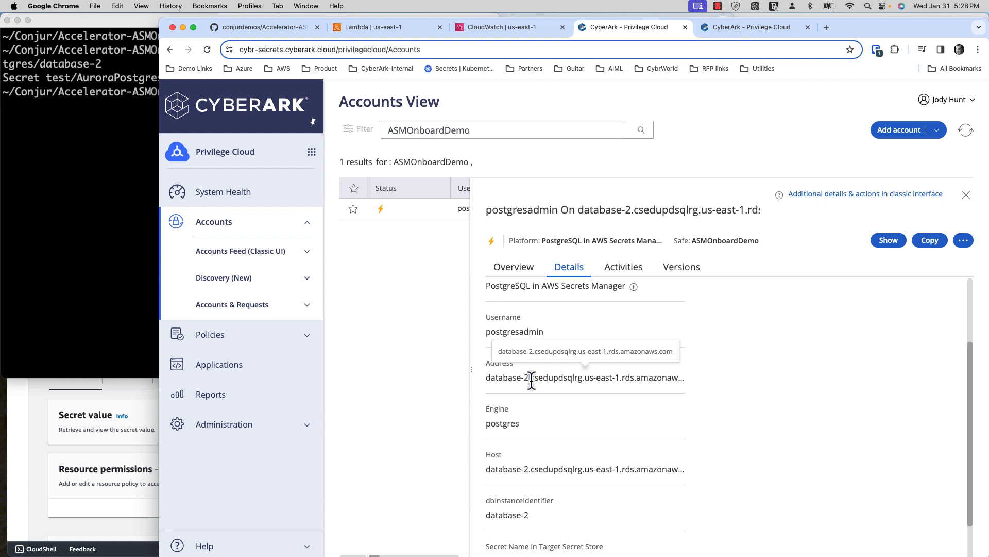
pyautogui.doubleClick(496, 377)
pyautogui.doubleClick(541, 468)
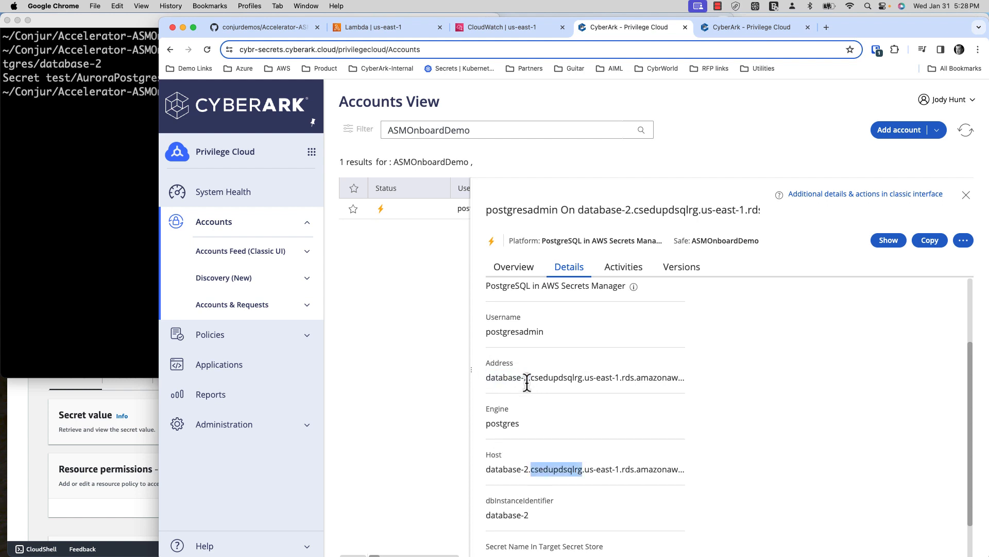
pyautogui.click(527, 380)
pyautogui.doubleClick(539, 469)
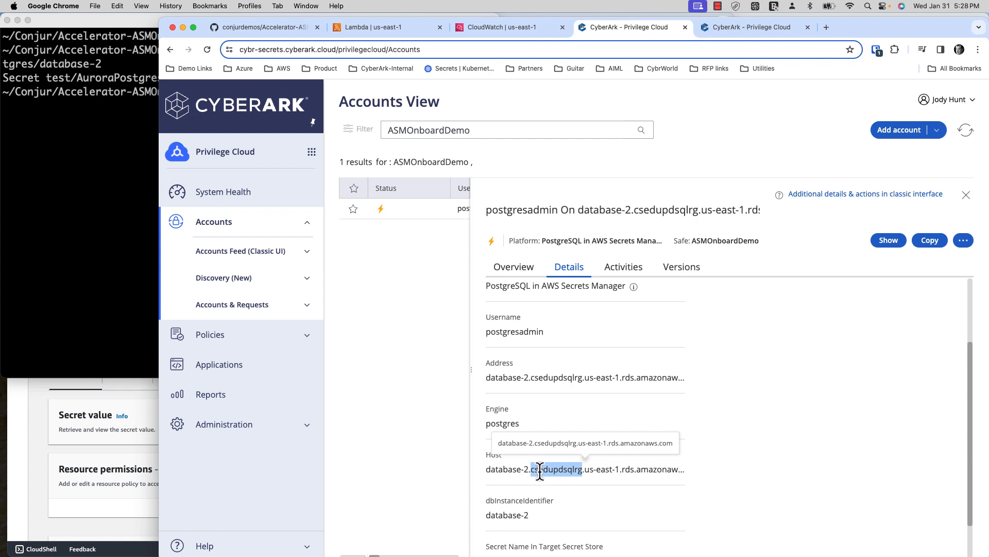
pyautogui.click(525, 380)
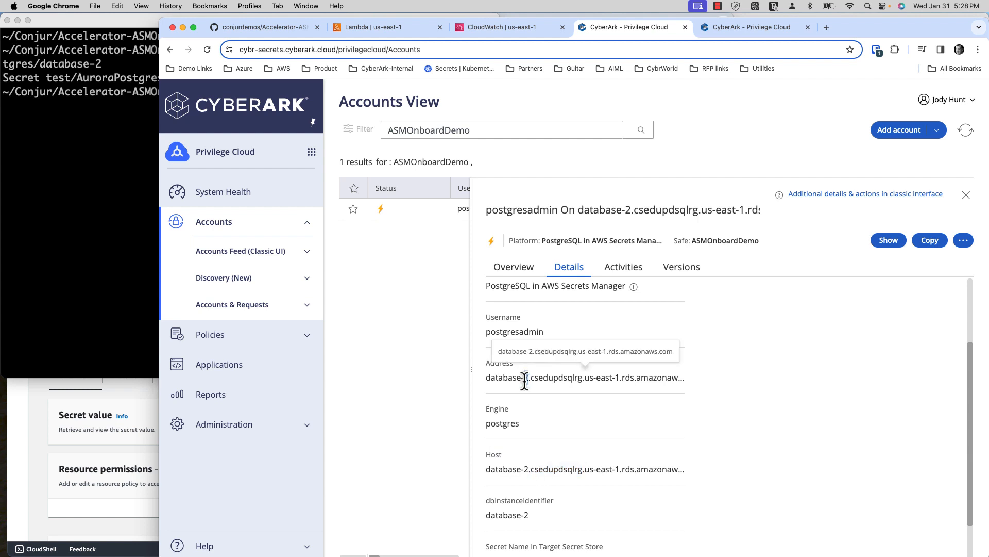
pyautogui.doubleClick(545, 379)
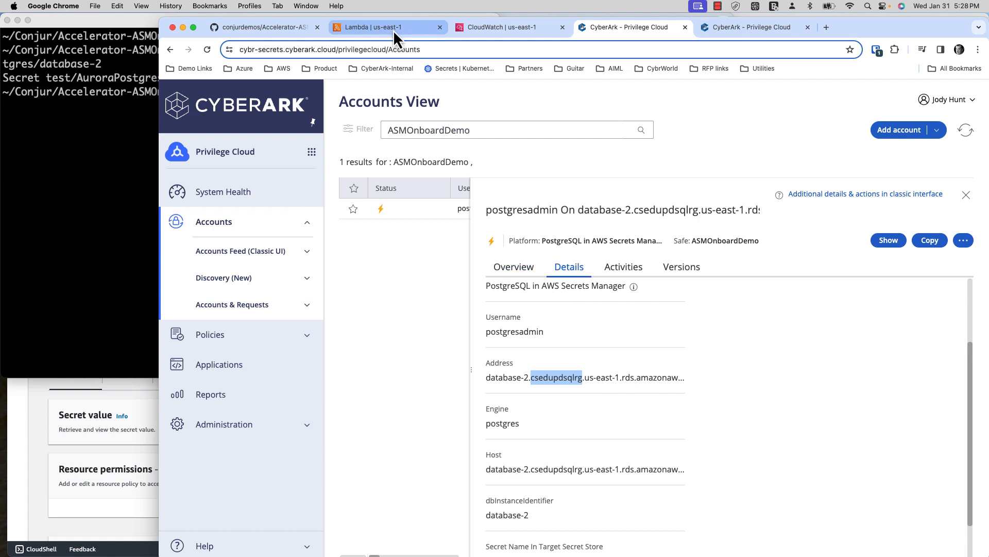
# - Reopen the test/AuroraPostgres/database-2 secret in AWS and show its refreshed tags
pyautogui.click(42, 489)
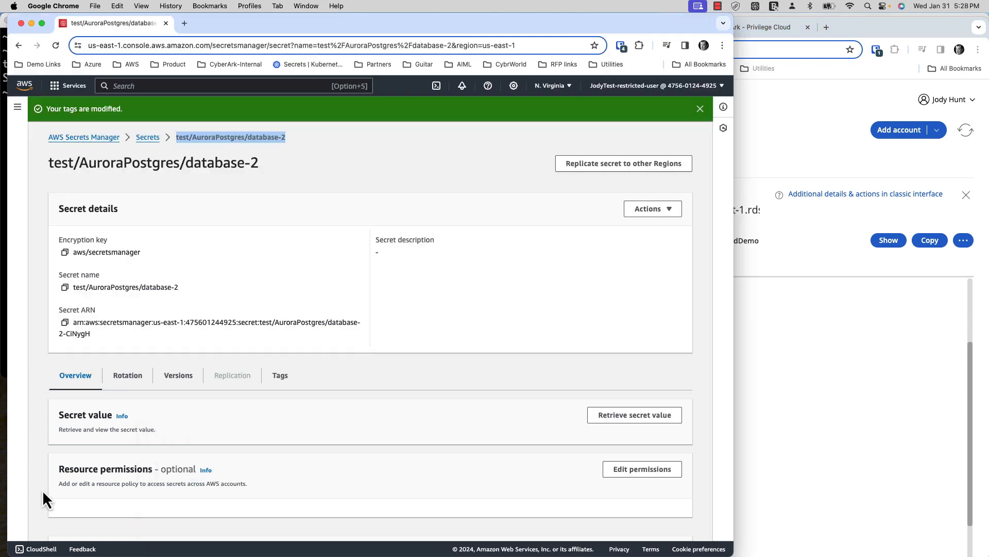
pyautogui.scroll(-4, 577, 400)
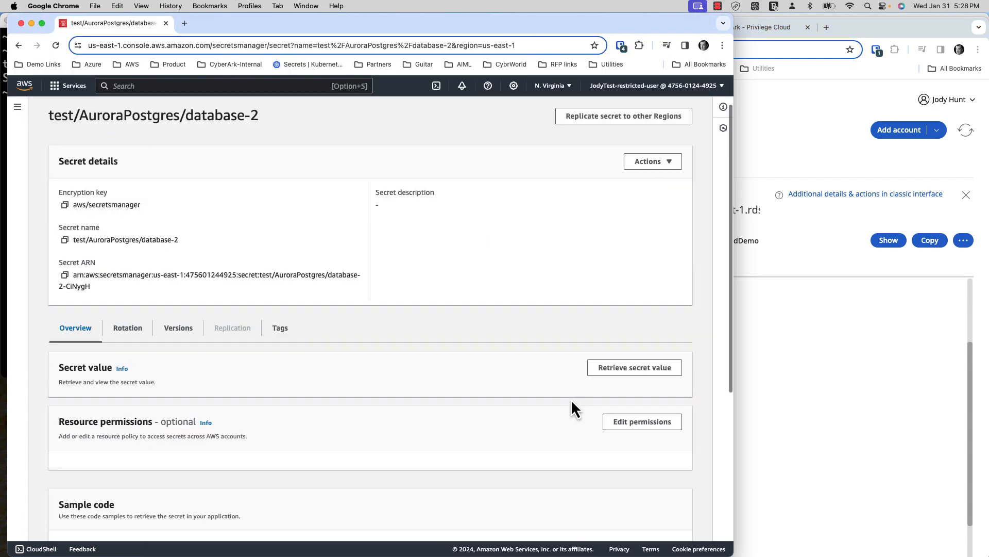
pyautogui.click(280, 279)
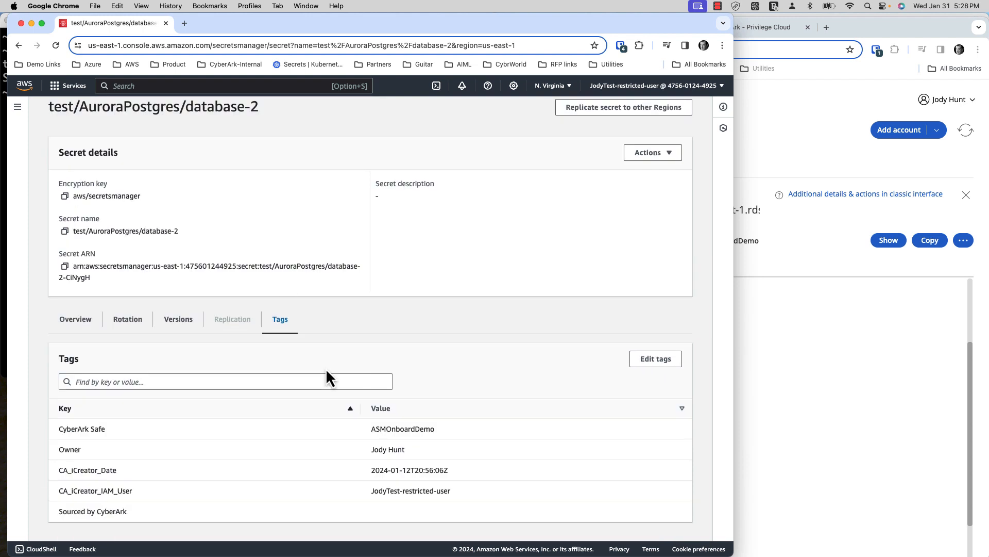
pyautogui.scroll(2, 601, 245)
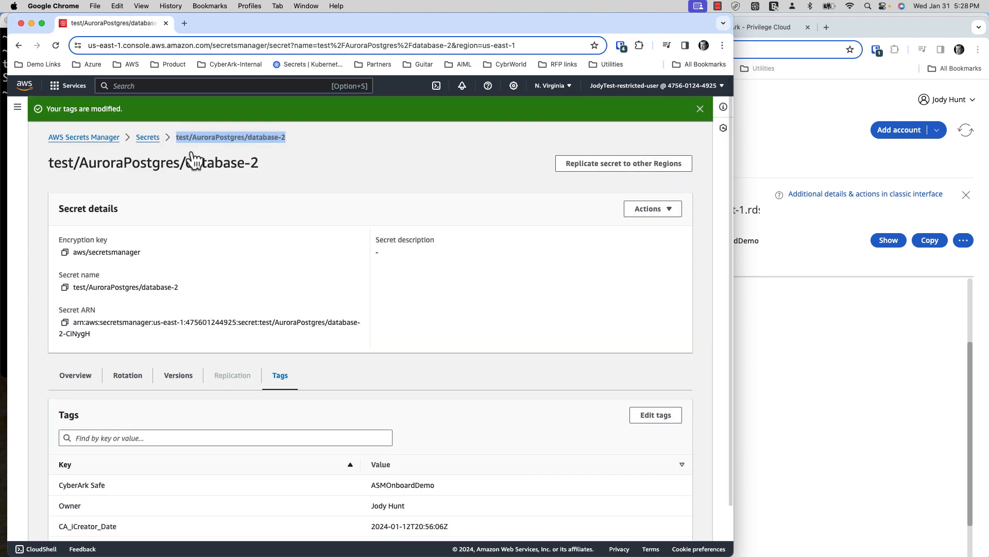
pyautogui.click(151, 139)
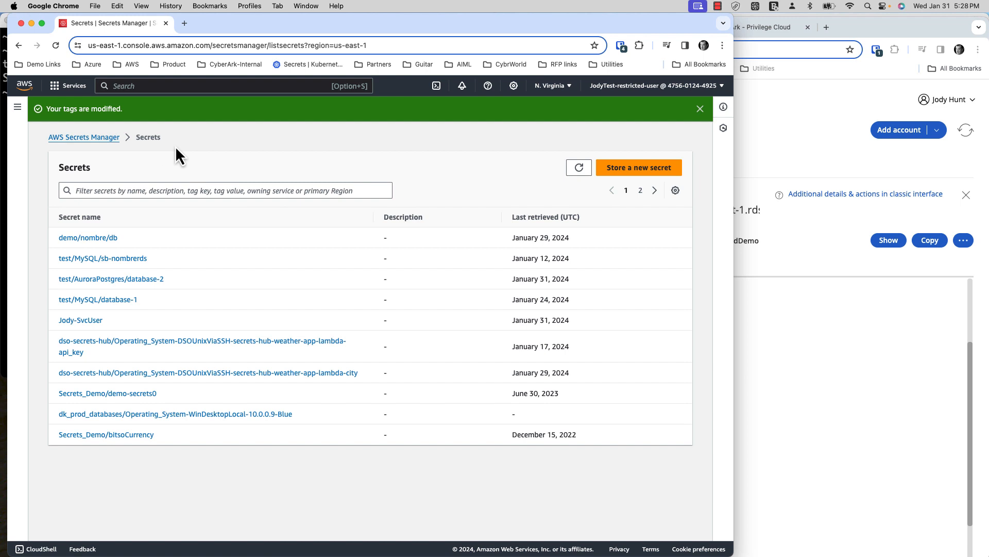
pyautogui.click(140, 280)
pyautogui.scroll(-5, 309, 217)
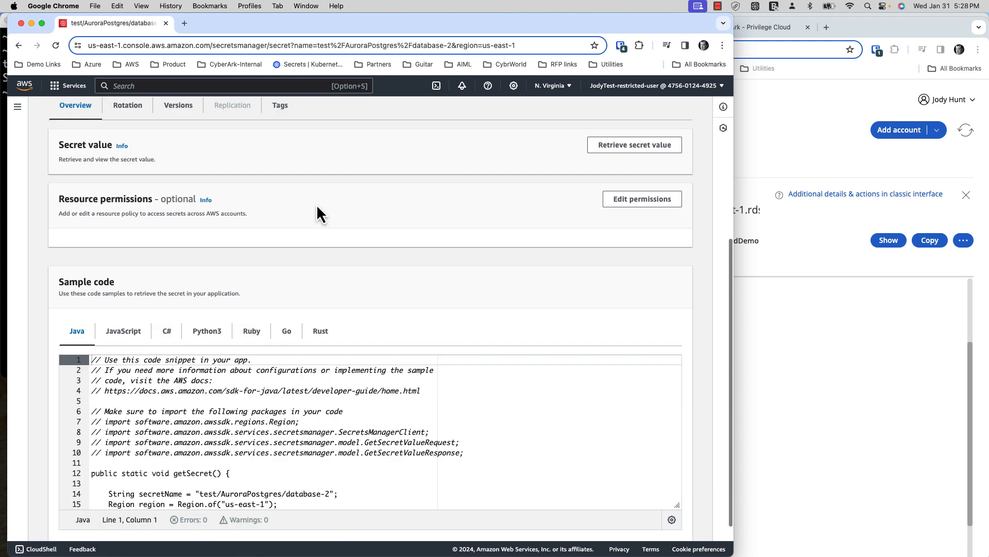
pyautogui.click(280, 127)
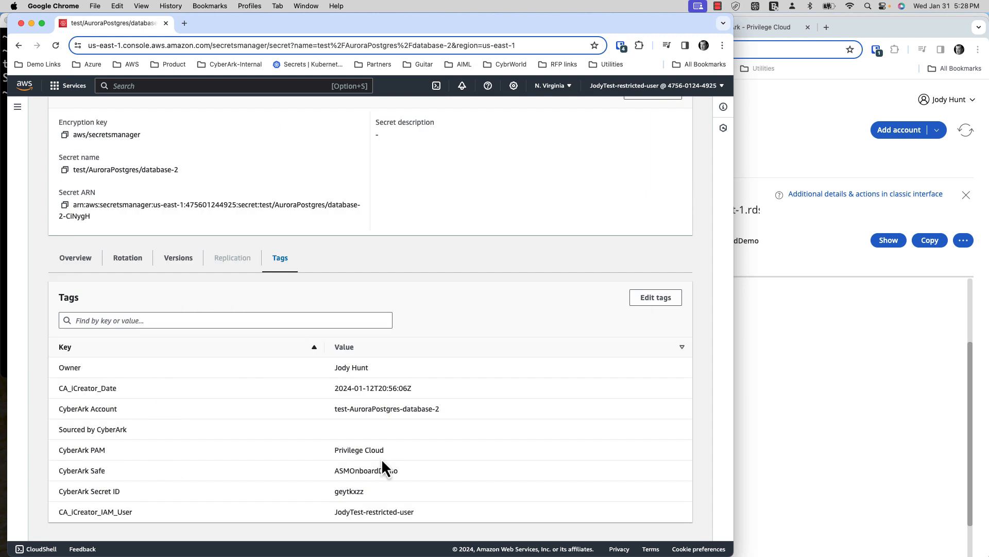
# - Highlight the synced CyberArk tag rows, from CyberArk PAM through CyberArk Secret ID
pyautogui.moveTo(385, 456); pyautogui.dragTo(106, 468)
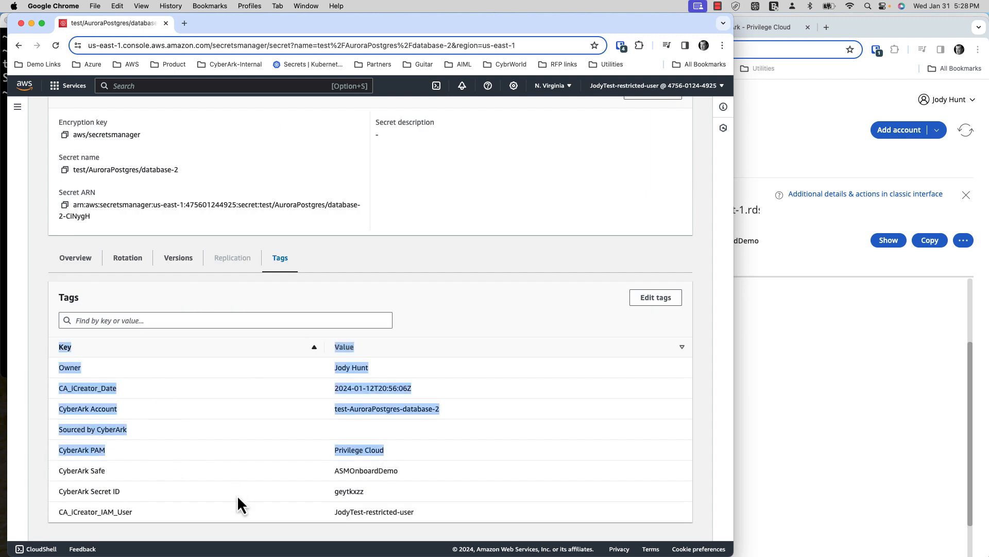
pyautogui.moveTo(390, 493); pyautogui.dragTo(250, 494)
pyautogui.moveTo(149, 496); pyautogui.dragTo(93, 491)
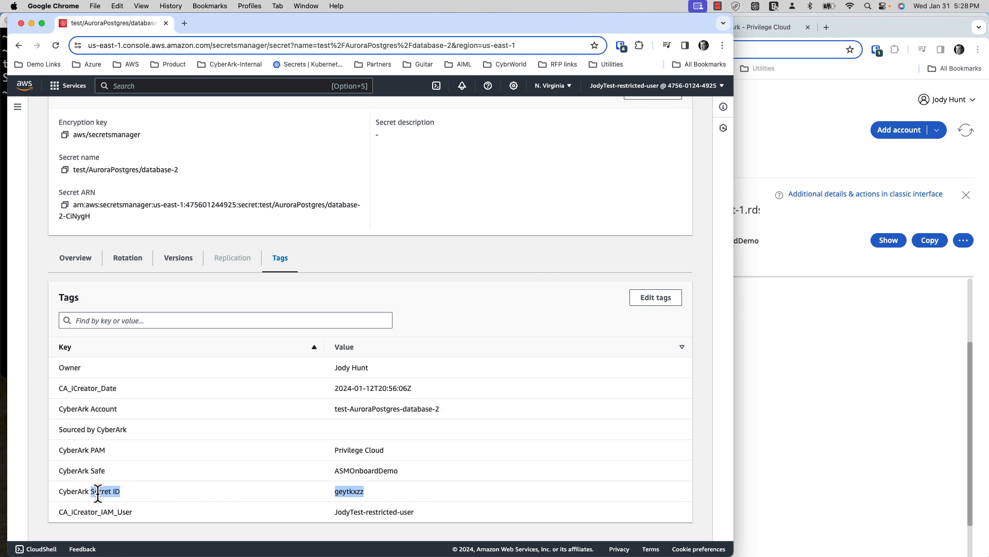
pyautogui.click(117, 412)
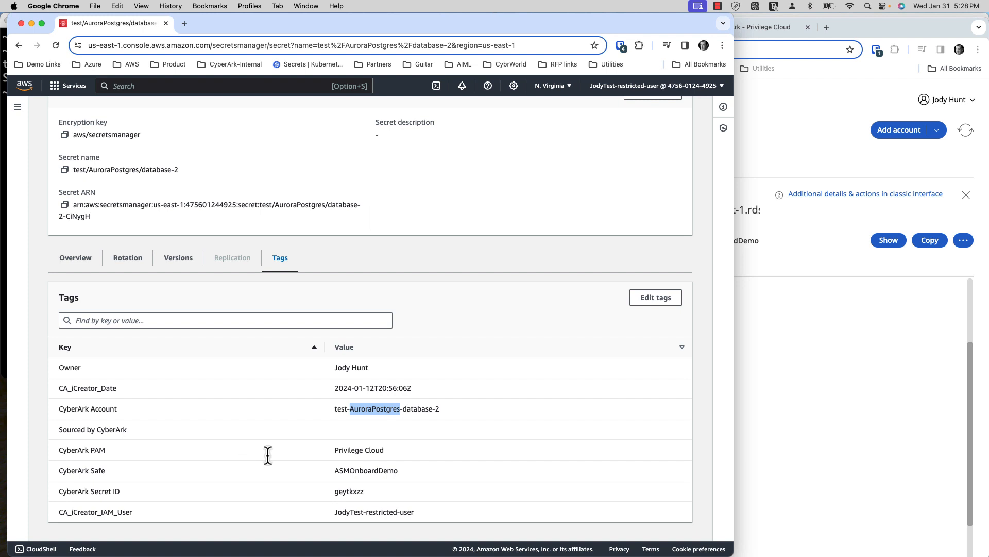
pyautogui.scroll(1, 359, 469)
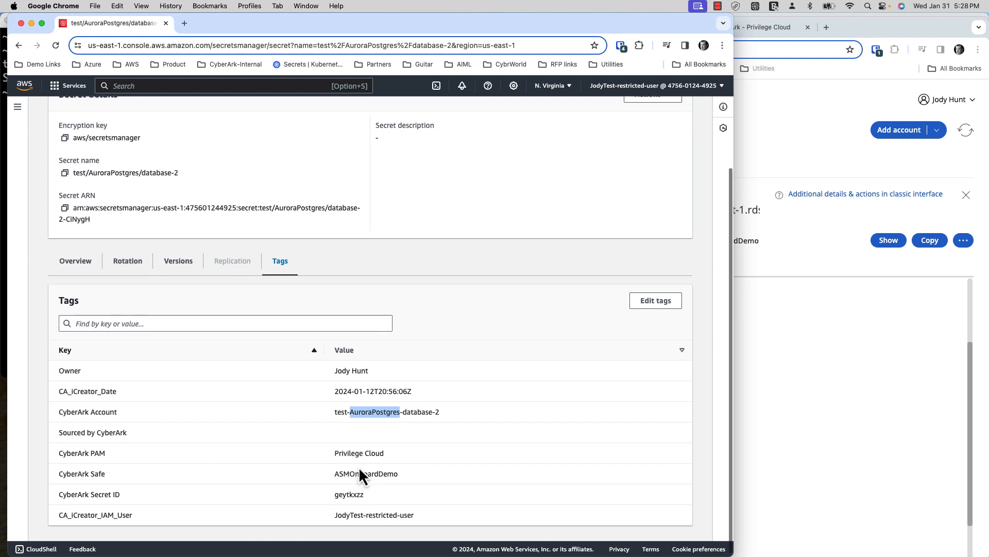
pyautogui.scroll(4, 359, 469)
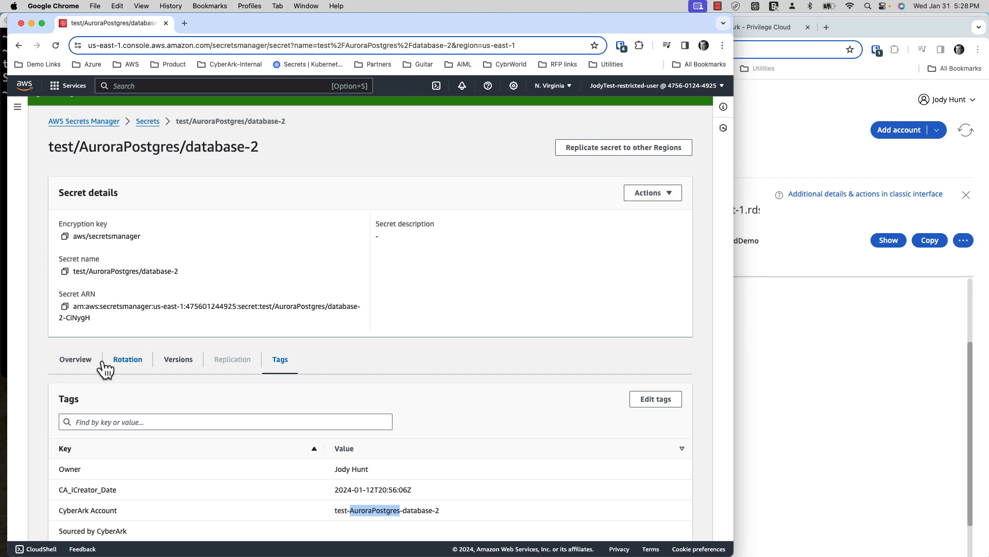
pyautogui.click(75, 360)
# - Retrieve the secret value and highlight its platformId PostgreSQL-ASM
pyautogui.click(626, 400)
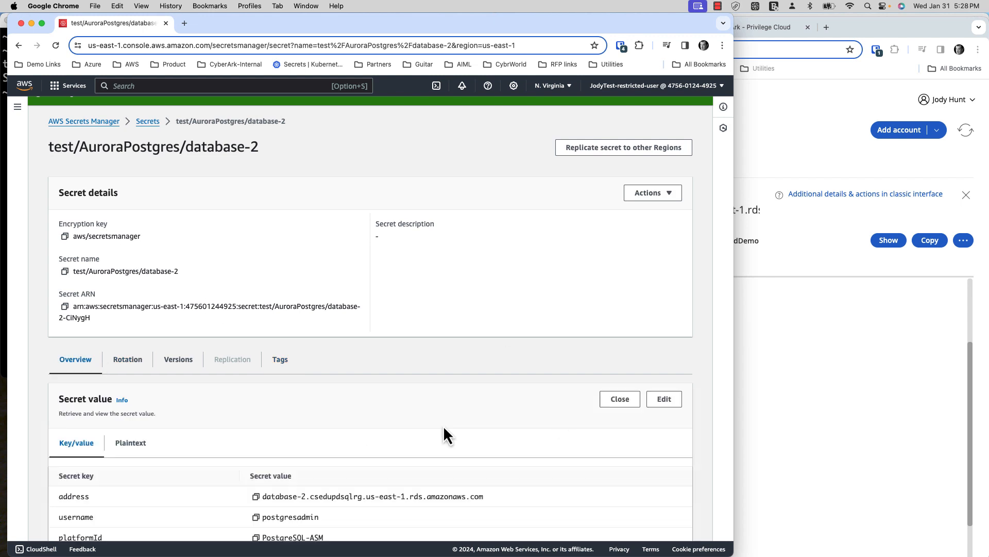
pyautogui.scroll(-10, 443, 426)
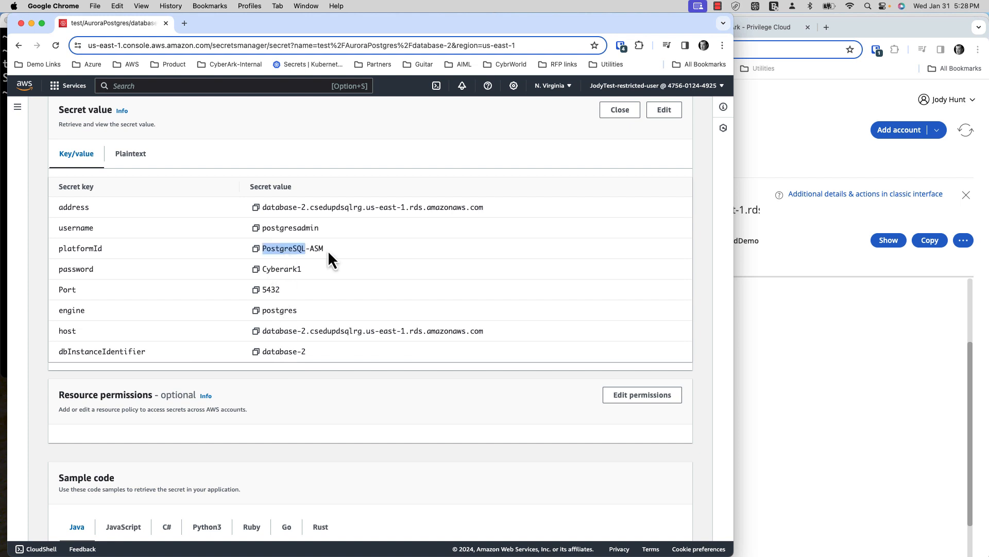
pyautogui.moveTo(328, 249); pyautogui.dragTo(263, 253)
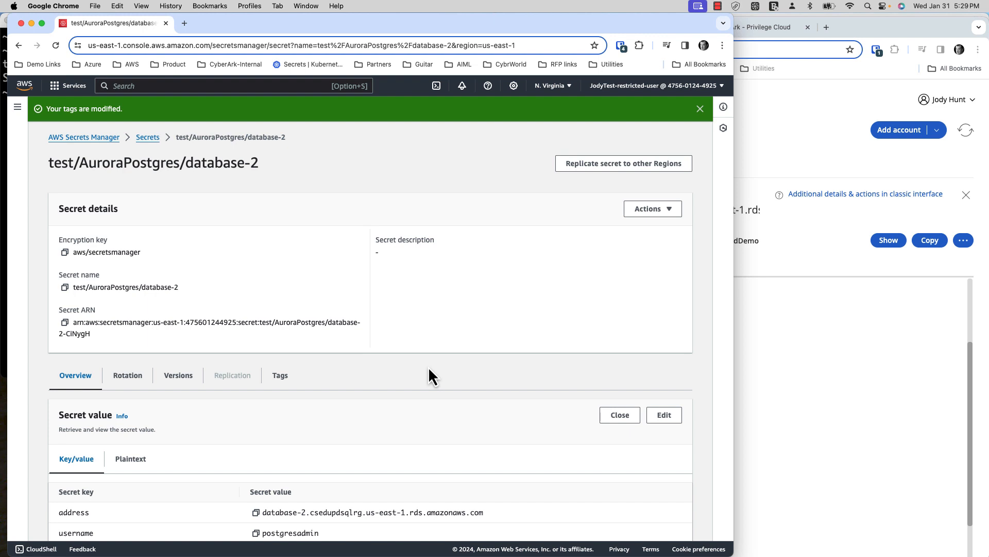
# - Review the terminal and CyberArk windows, then advance the presentation to slide 7, 'Day2: ASM Secret Creation'
pyautogui.moveTo(233, 34); pyautogui.dragTo(301, 45)
pyautogui.click(39, 143)
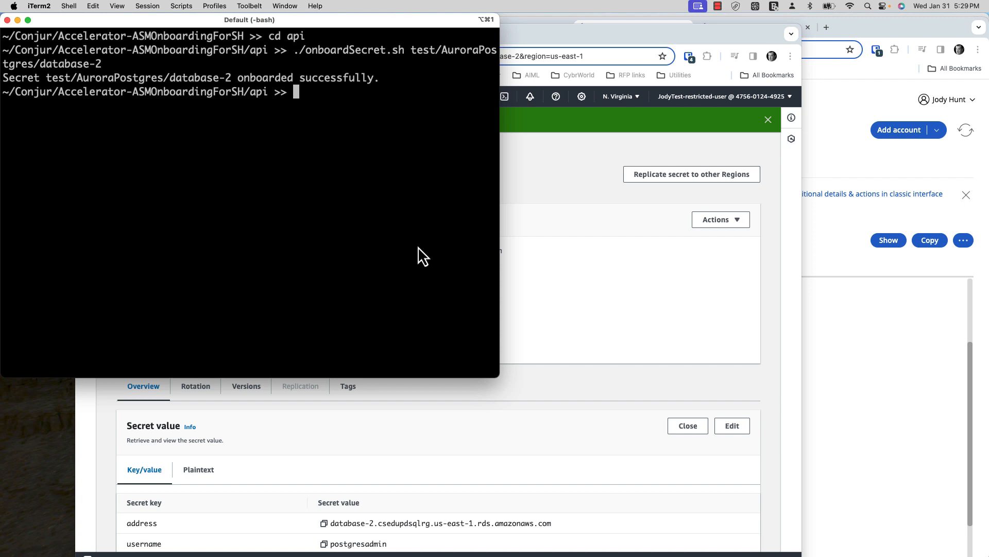
pyautogui.click(640, 317)
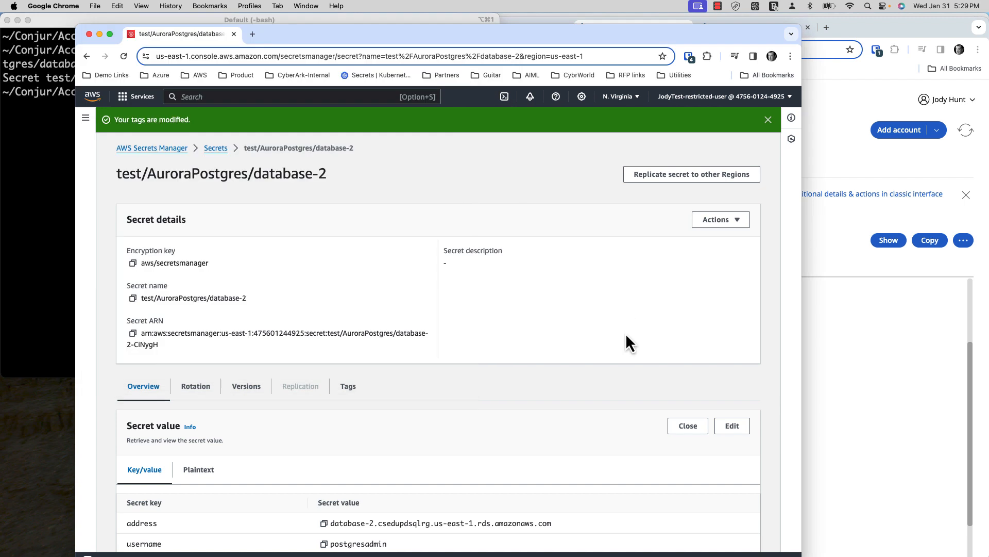
pyautogui.click(856, 364)
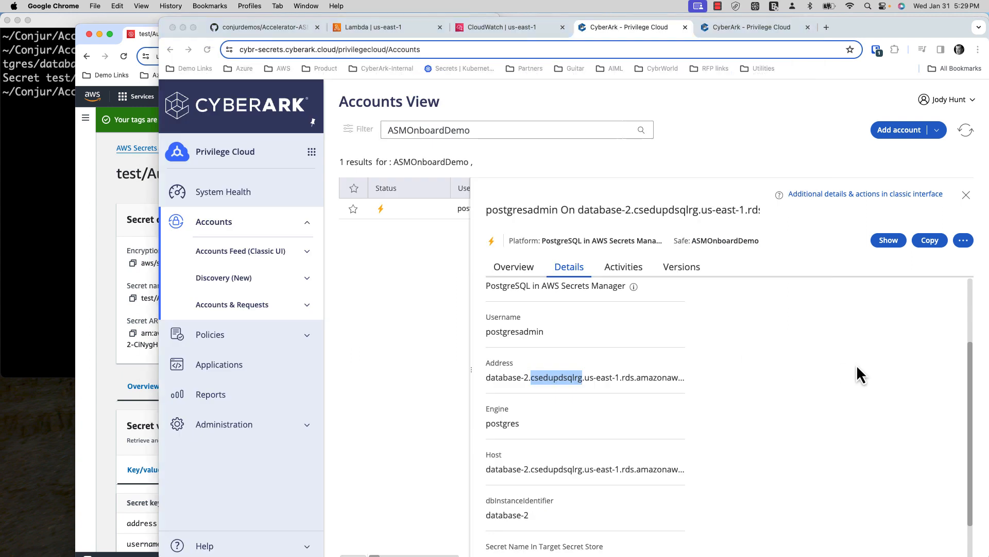
pyautogui.hotkey('ctrl', 'Left')
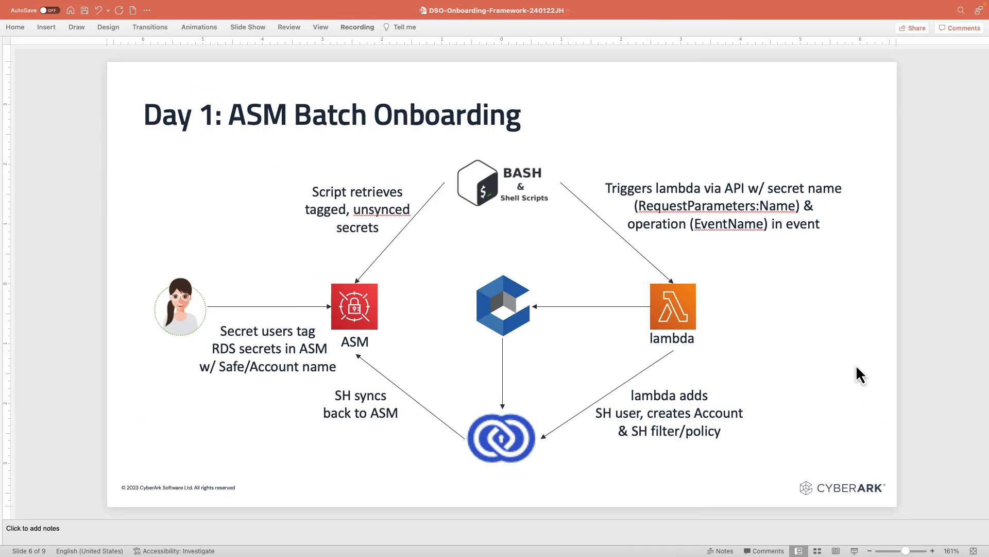
pyautogui.press('pagedown')
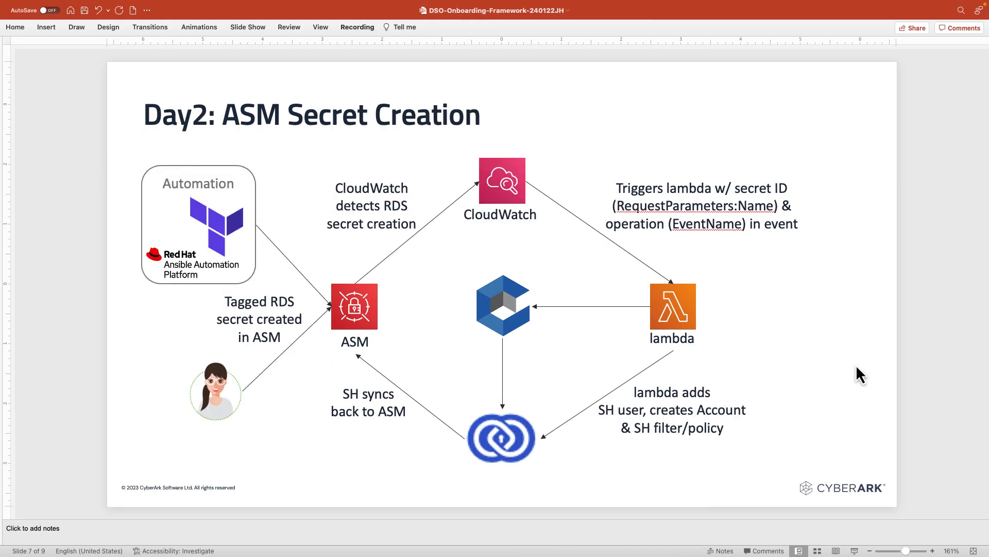
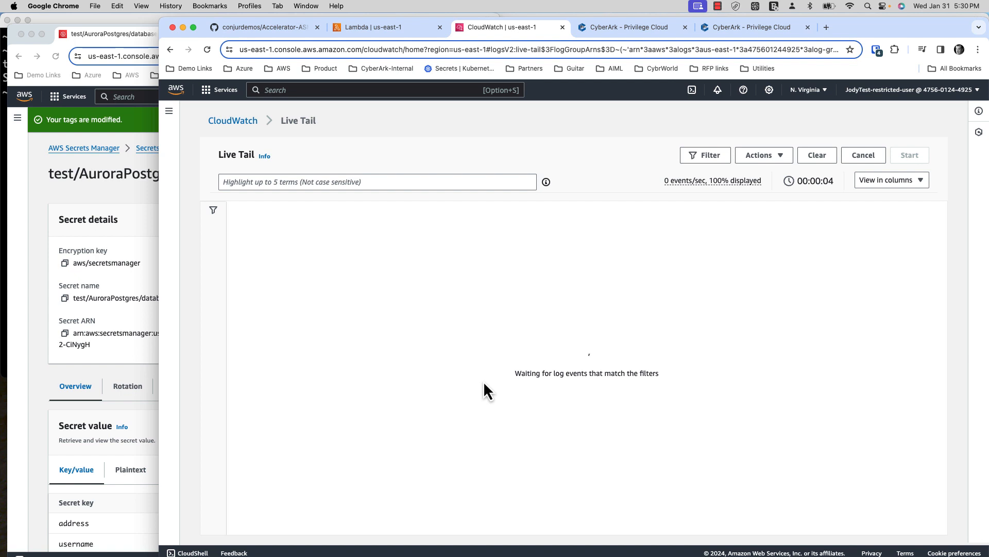
pyautogui.click(23, 373)
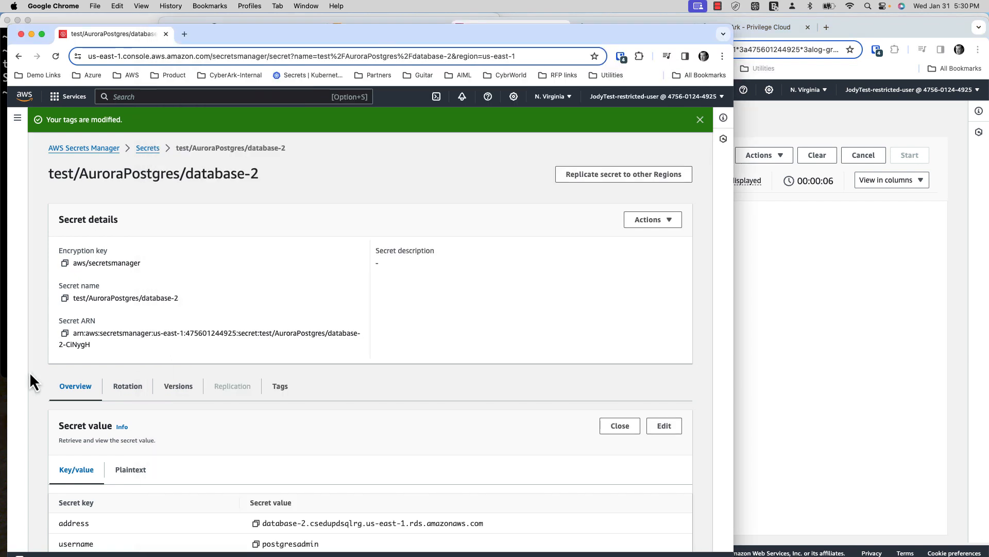
pyautogui.hotkey('ctrl', 'Left')
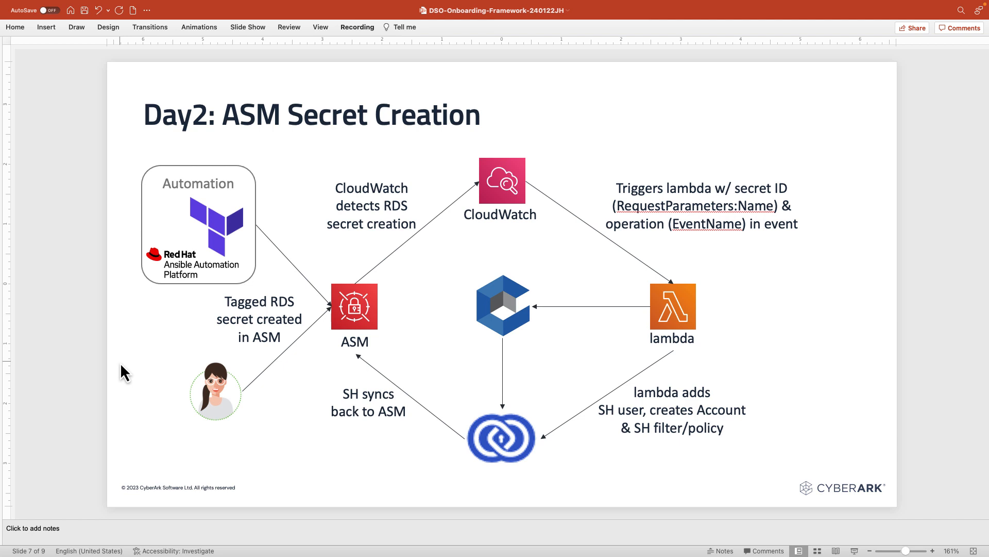
pyautogui.press('pagedown')
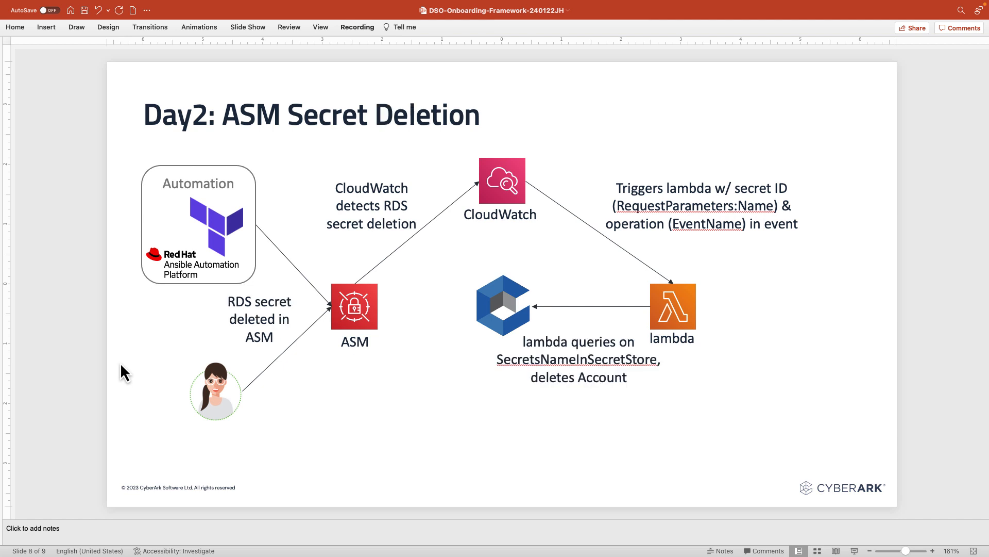
pyautogui.press('pageup')
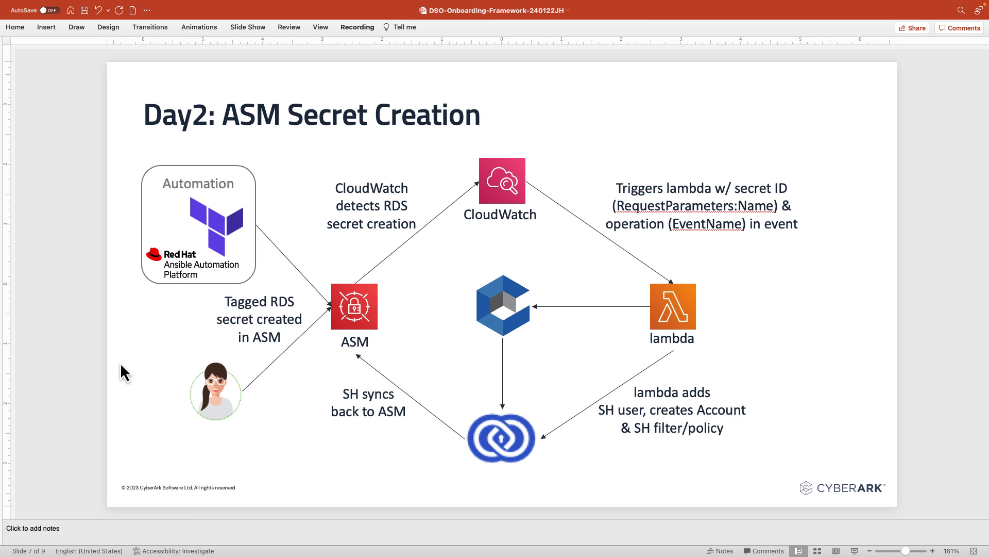
pyautogui.hotkey('ctrl', 'Right')
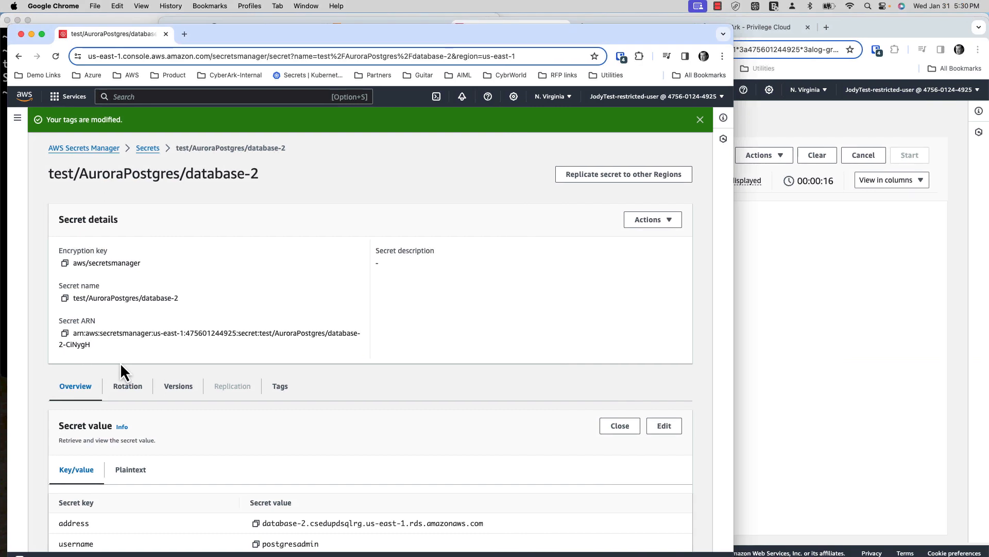
# - From the secrets list, start a new secret and enter the database user name and password
pyautogui.click(148, 148)
pyautogui.click(628, 181)
pyautogui.click(294, 390)
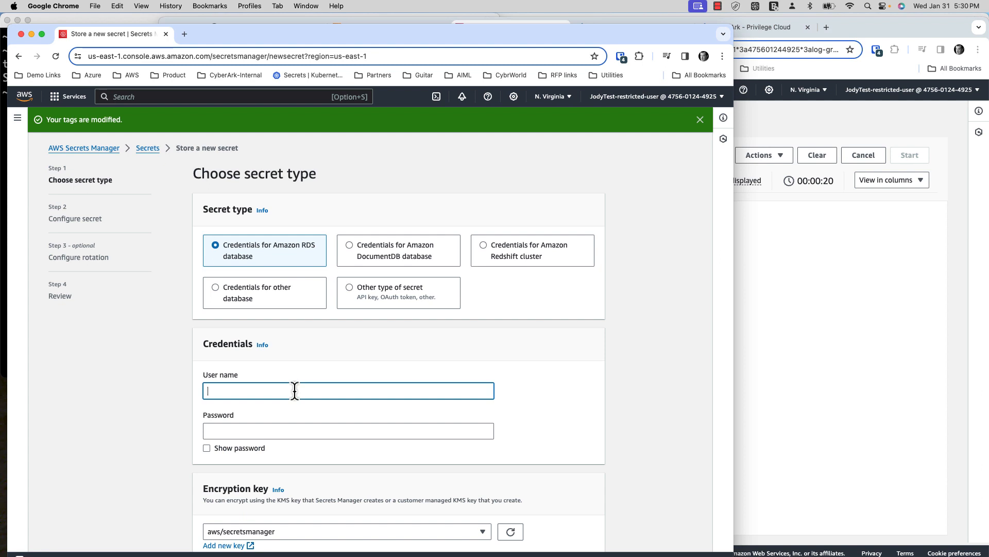
pyautogui.write('asdm')
pyautogui.write('monboarddem')
pyautogui.write('o')
pyautogui.write('user')
pyautogui.press('Tab')
pyautogui.write('********')
# - Select the mariadb database and name the secret demo/Jan311730/db1
pyautogui.scroll(-5, 341, 388)
pyautogui.click(206, 485)
pyautogui.click(586, 533)
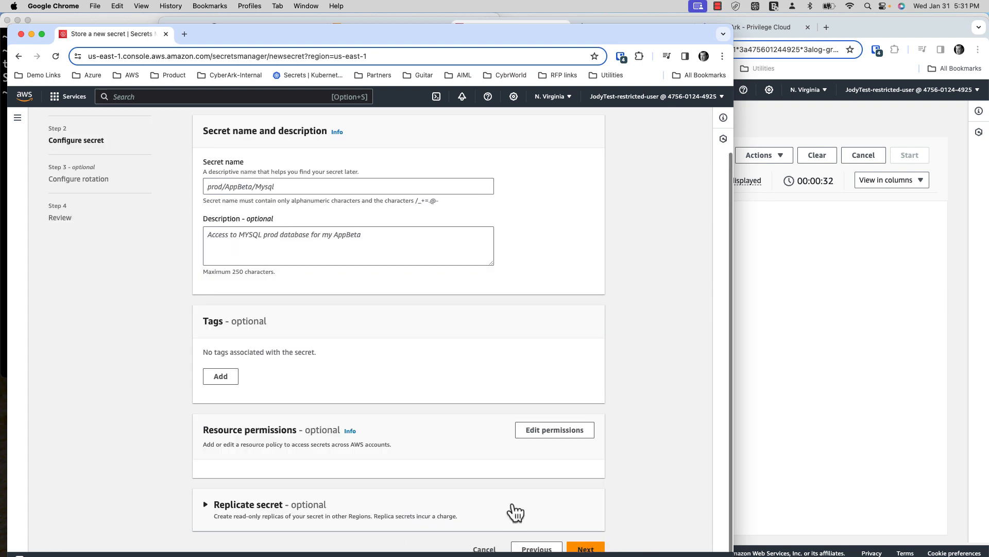
pyautogui.click(253, 187)
pyautogui.write('demo/Jan31')
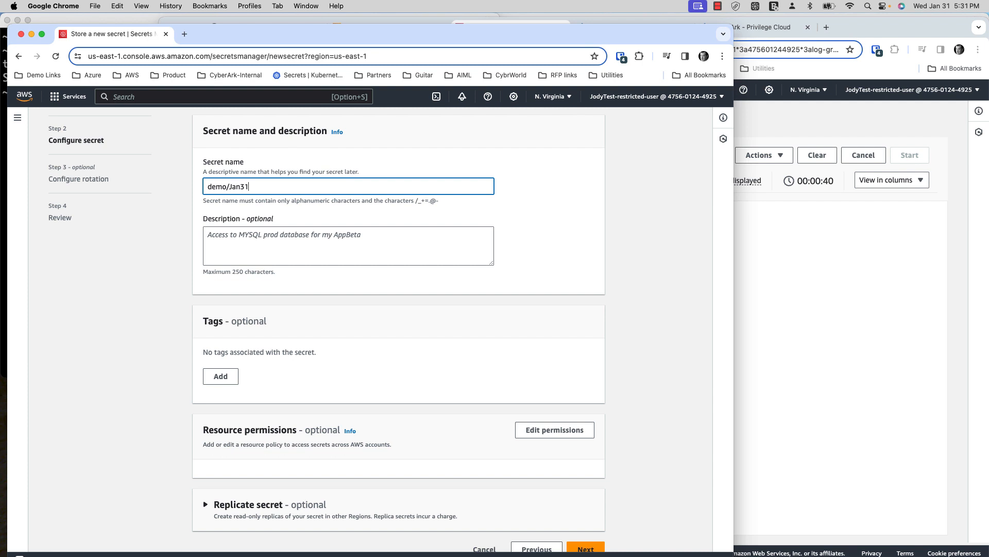
pyautogui.write('1730/db1')
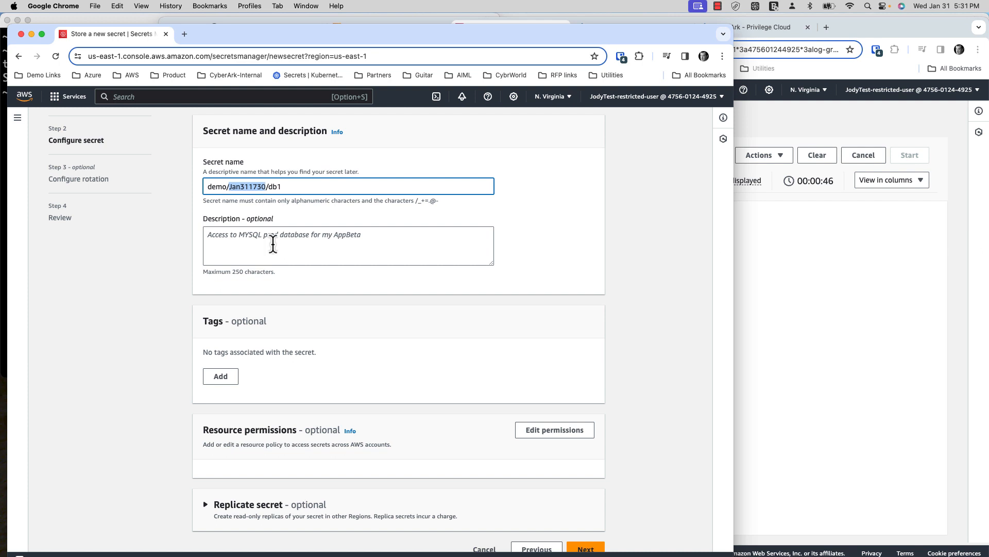
# - Add tags 'Sourced by CyberArk' and 'CyberArk Safe', with the safe value ASMOnboardDemo
pyautogui.click(227, 375)
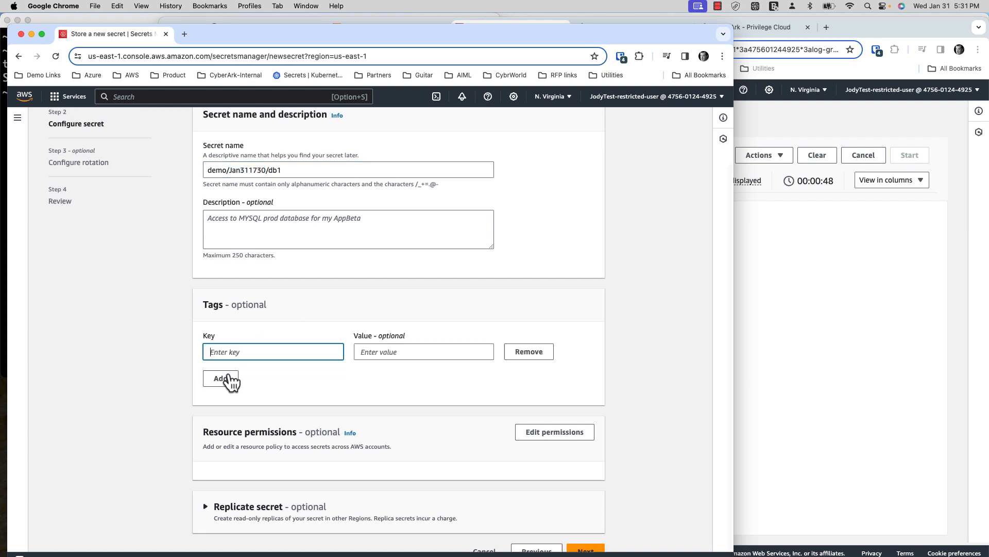
pyautogui.write('Sourced by CyberArk')
pyautogui.click(226, 380)
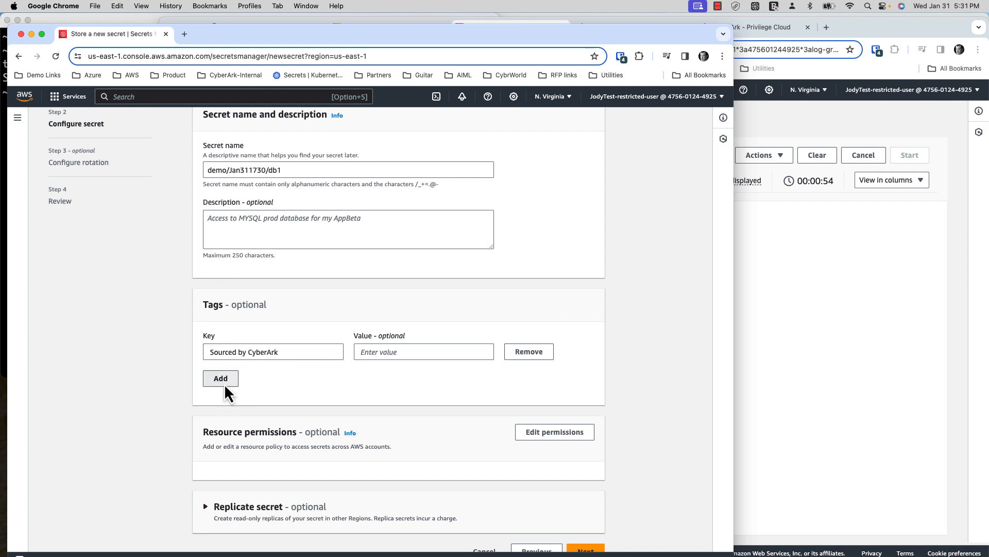
pyautogui.write('Cyber')
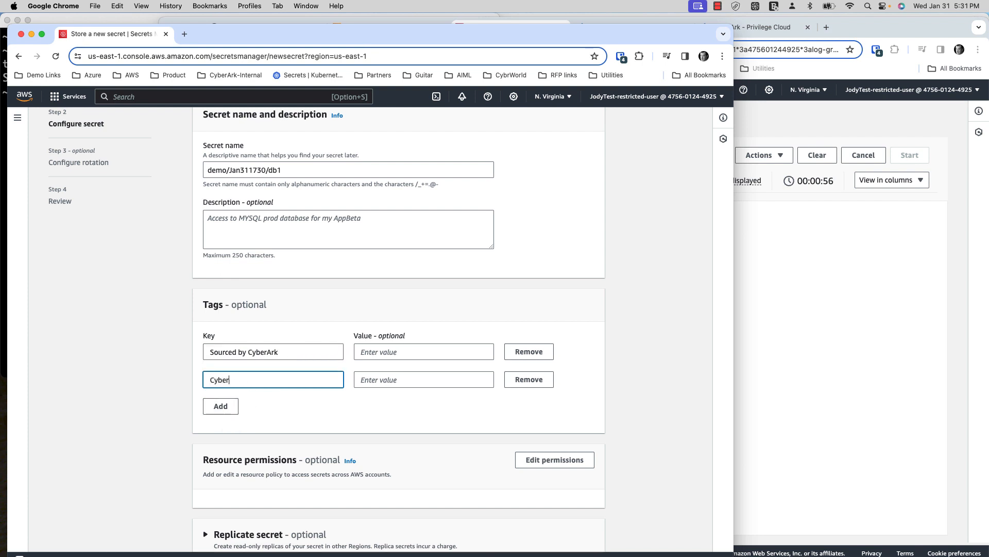
pyautogui.write('Ark Safe')
pyautogui.press('Tab')
pyautogui.write('ASMOnbar')
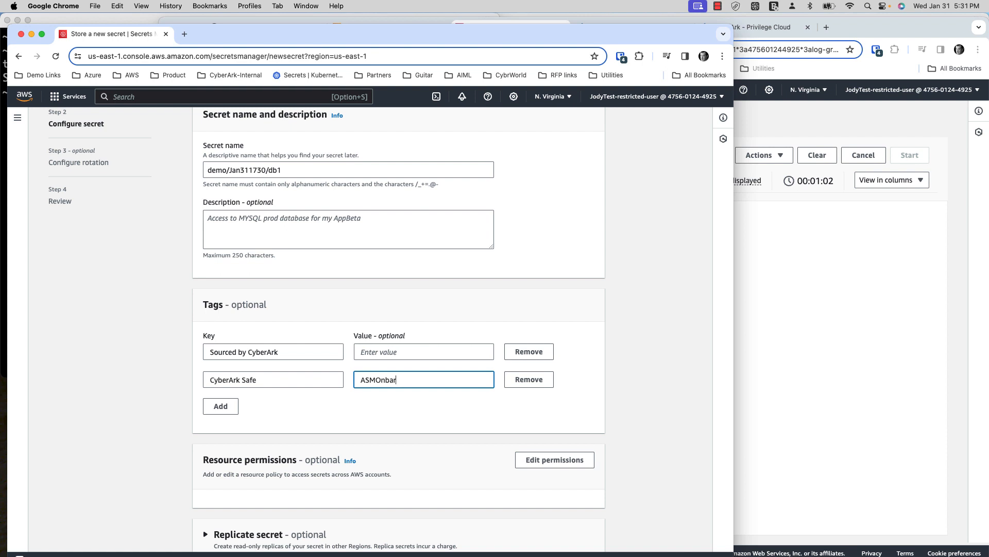
pyautogui.write('ardDemo')
# - Check the CyberArk accounts in the target safe, then continue to the rotation settings
pyautogui.click(796, 384)
pyautogui.click(629, 27)
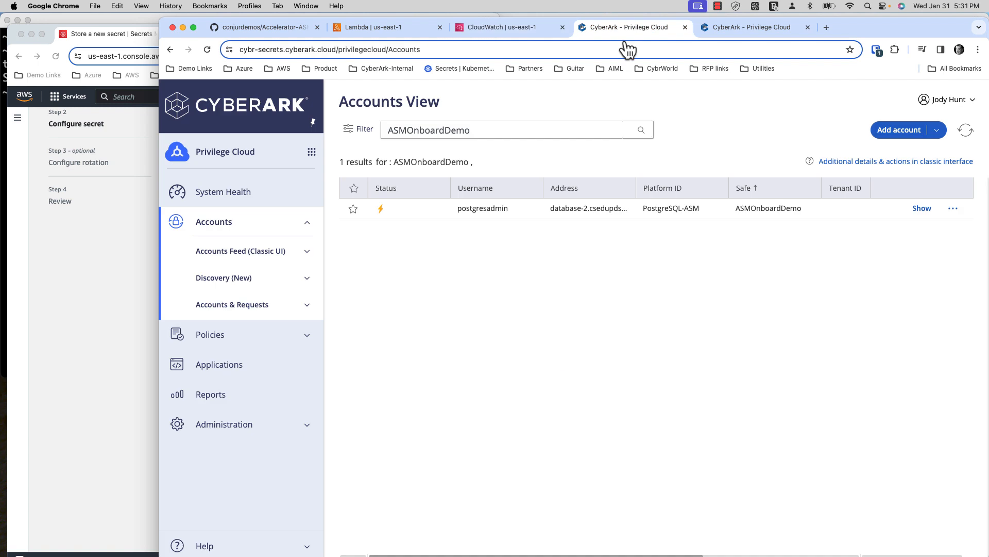
pyautogui.click(131, 330)
pyautogui.scroll(-2, 469, 490)
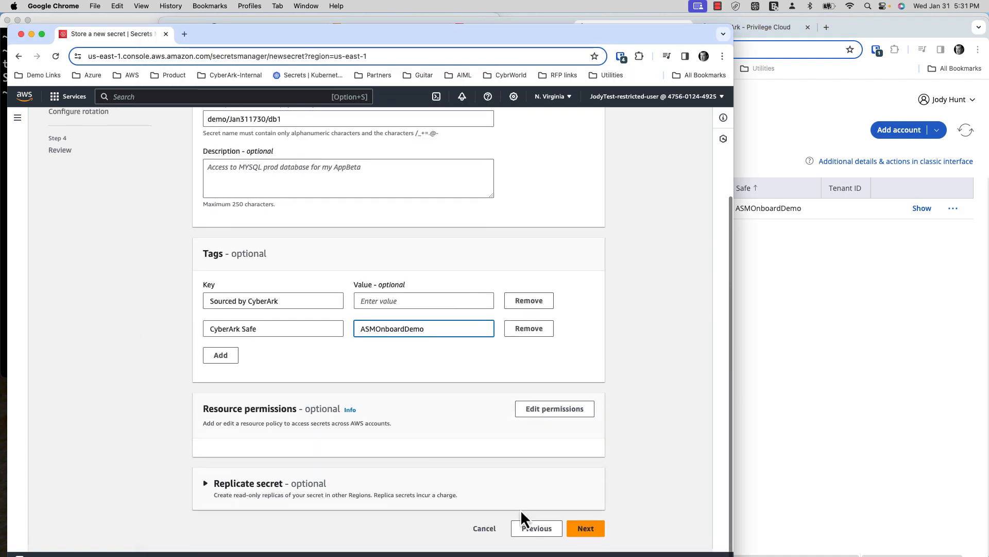
pyautogui.click(588, 529)
pyautogui.scroll(-5, 523, 441)
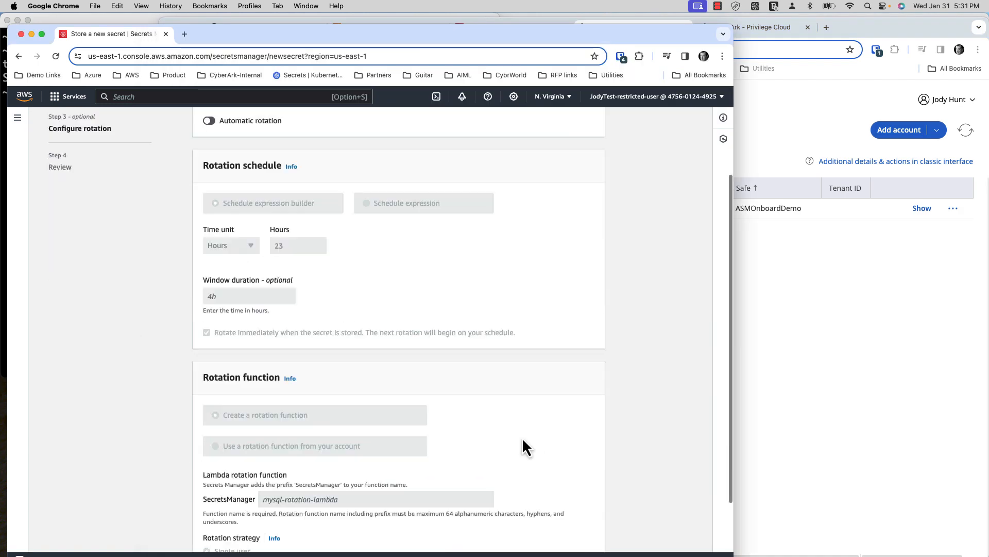
# - Recheck CyberArk and the CloudWatch live log, then review and store the secret
pyautogui.click(867, 350)
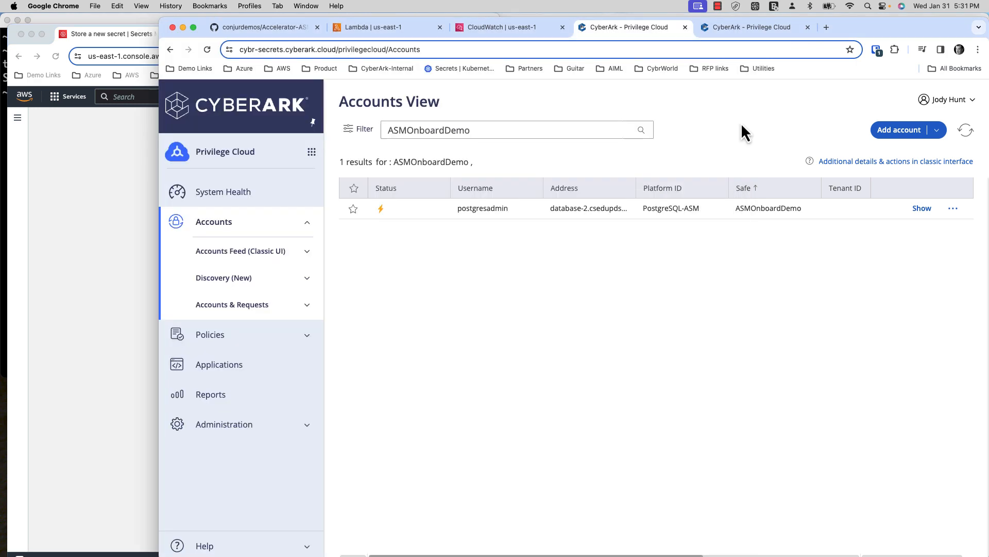
pyautogui.click(533, 32)
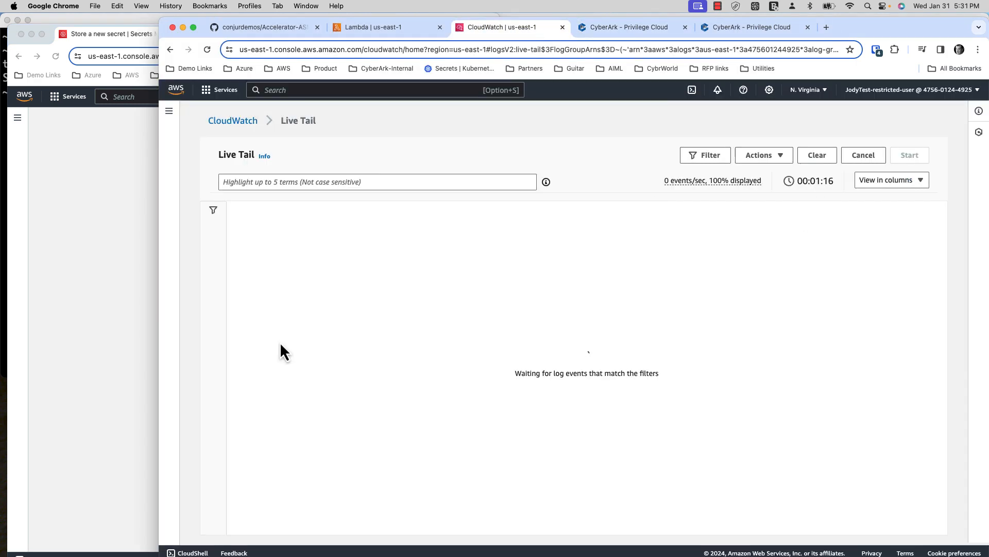
pyautogui.click(147, 343)
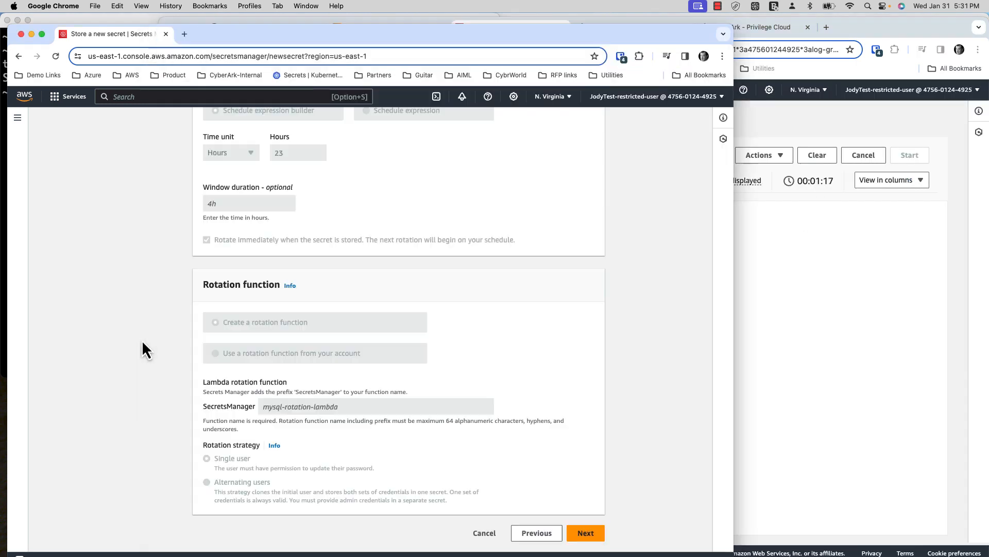
pyautogui.click(583, 533)
pyautogui.scroll(-15, 583, 523)
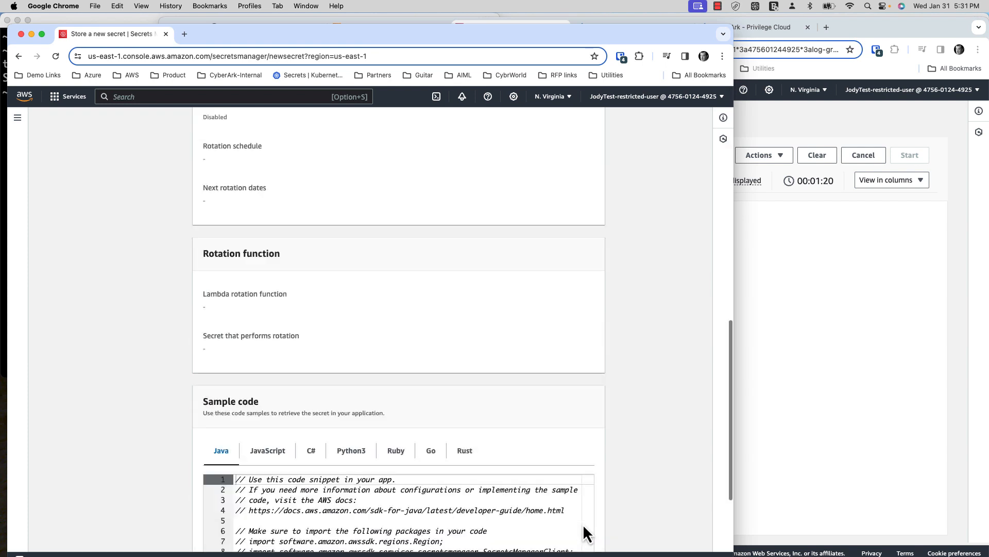
pyautogui.scroll(-10, 582, 523)
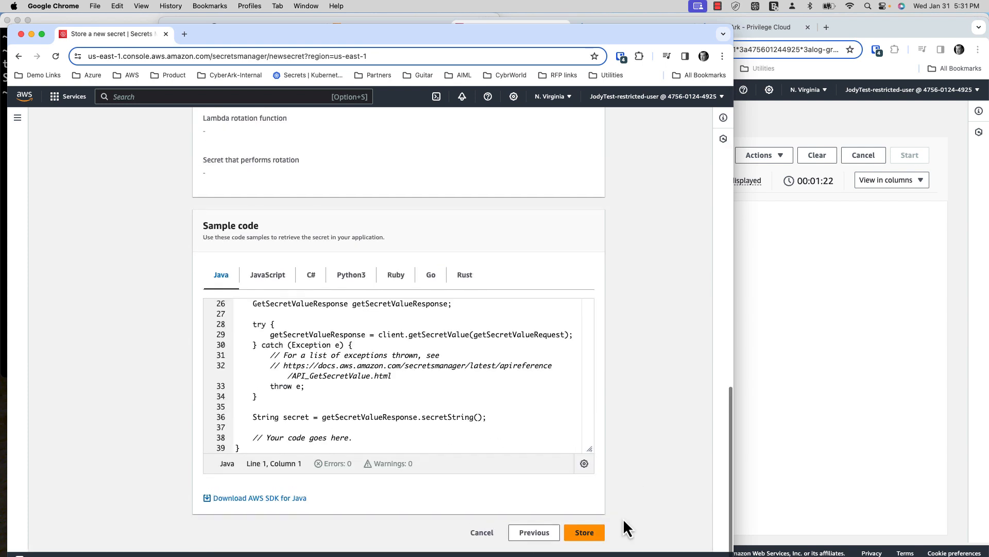
pyautogui.click(595, 535)
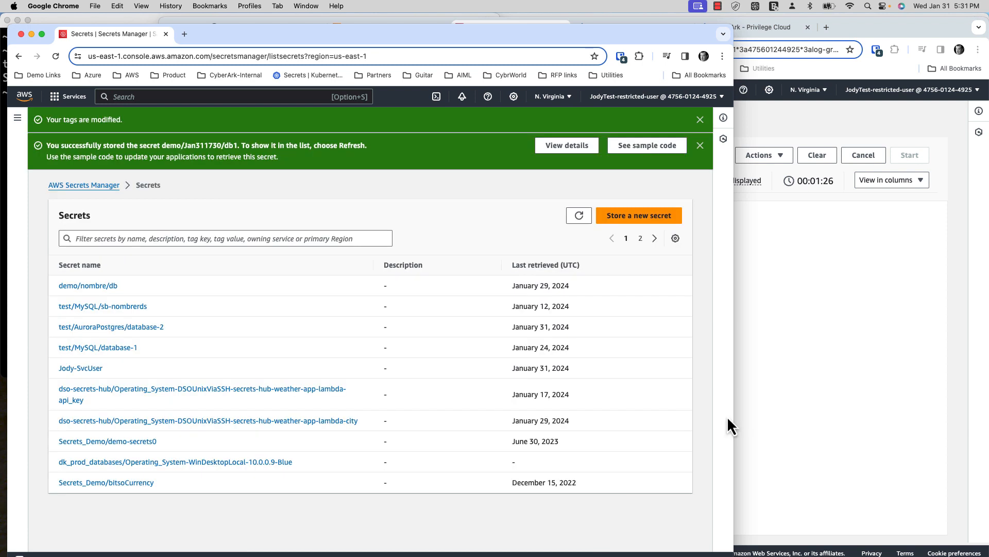
# - Bring the CloudWatch Live Tail window forward to watch for the new secret's log events
pyautogui.click(778, 394)
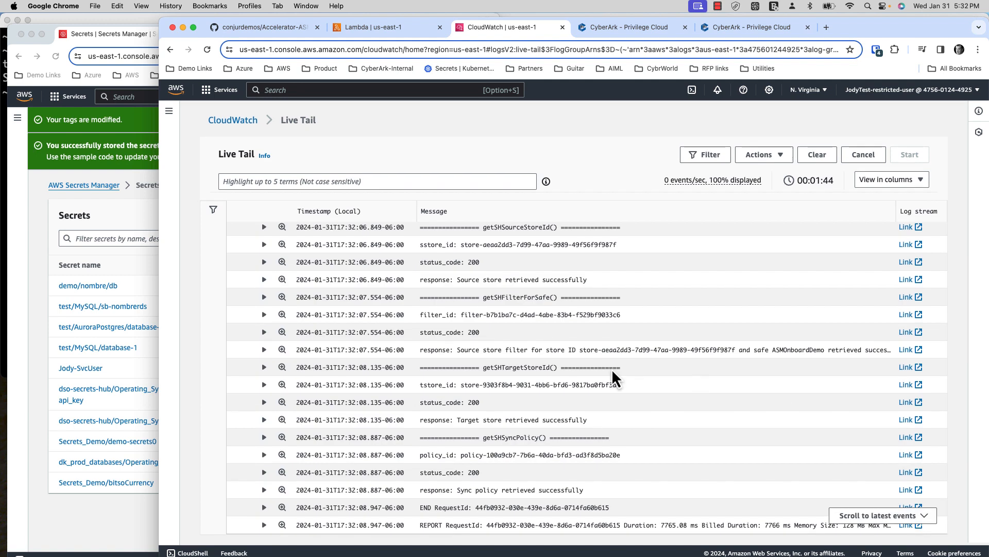
# - Refresh the ASMOnboardDemo accounts in CyberArk and inspect the new MariaDB account's properties
pyautogui.click(636, 32)
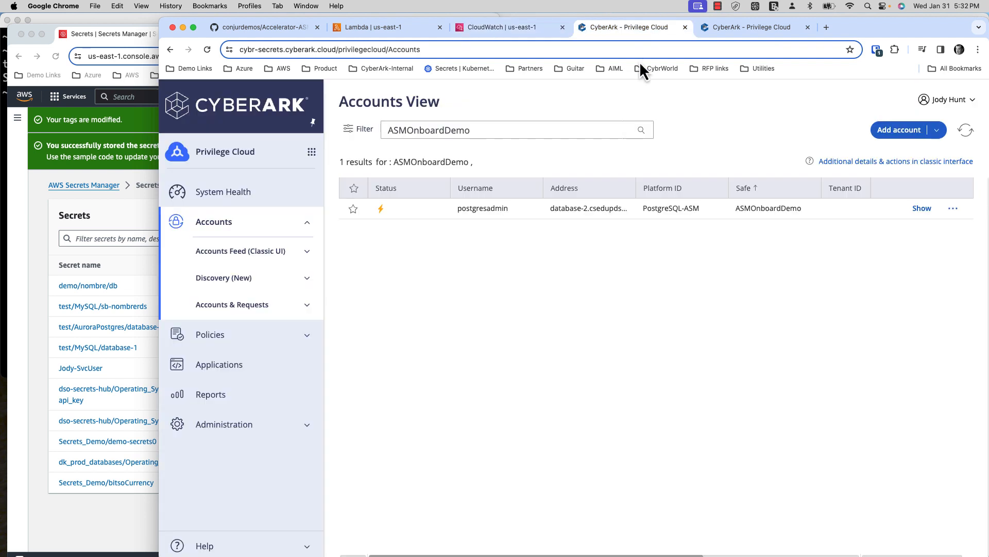
pyautogui.click(966, 130)
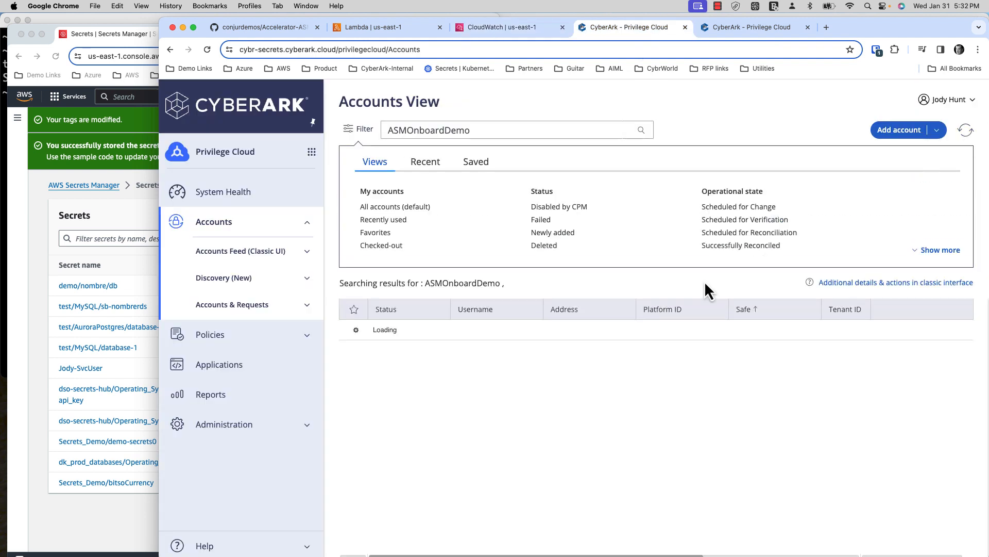
pyautogui.click(360, 134)
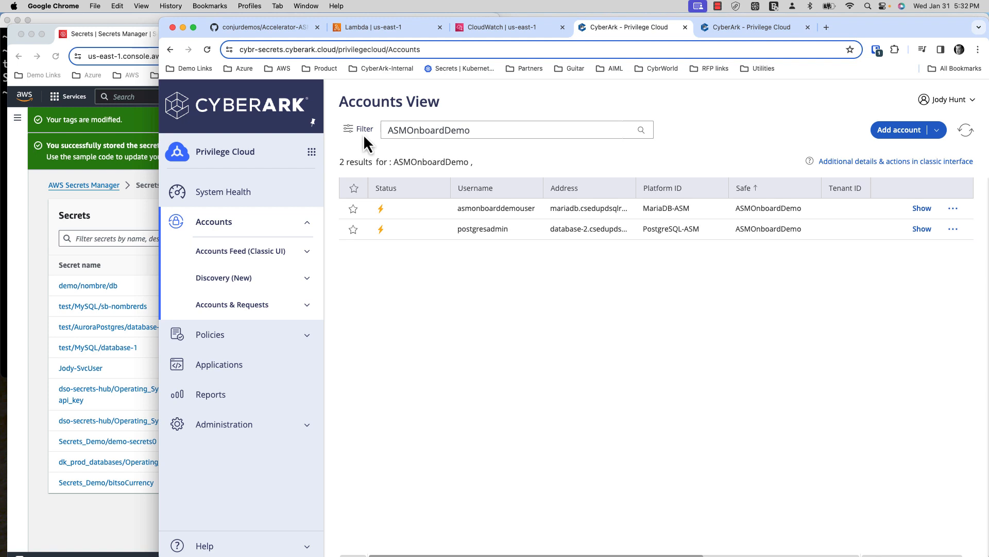
pyautogui.click(497, 212)
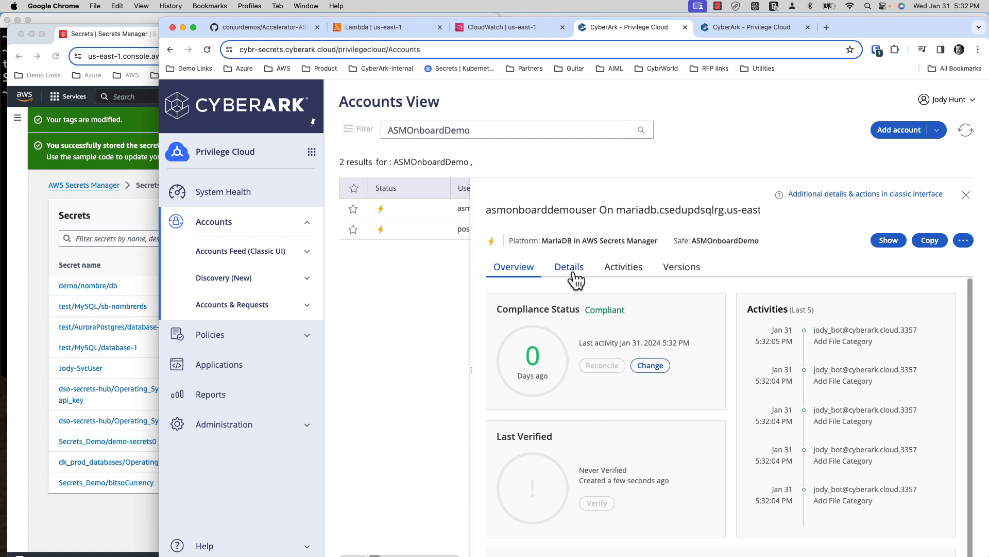
pyautogui.click(572, 269)
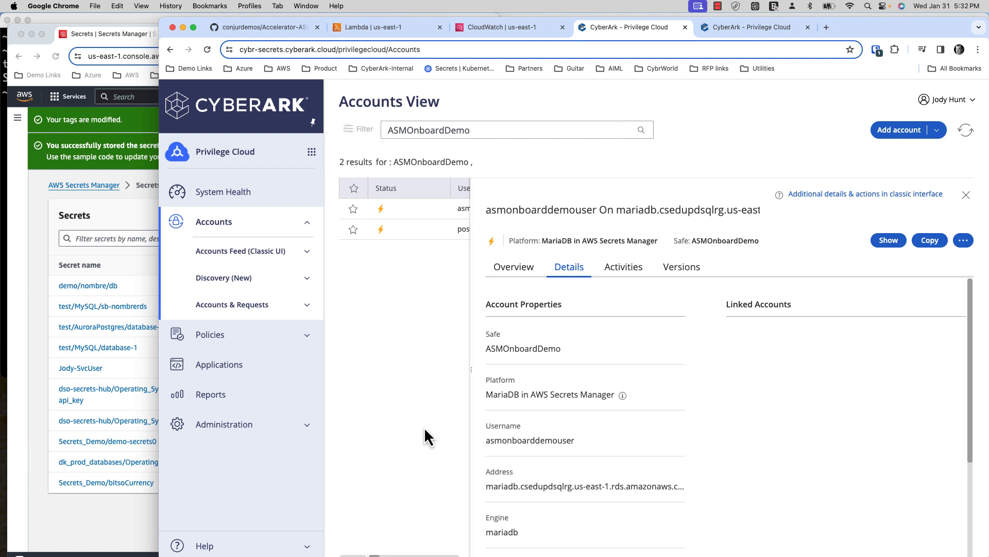
pyautogui.click(125, 532)
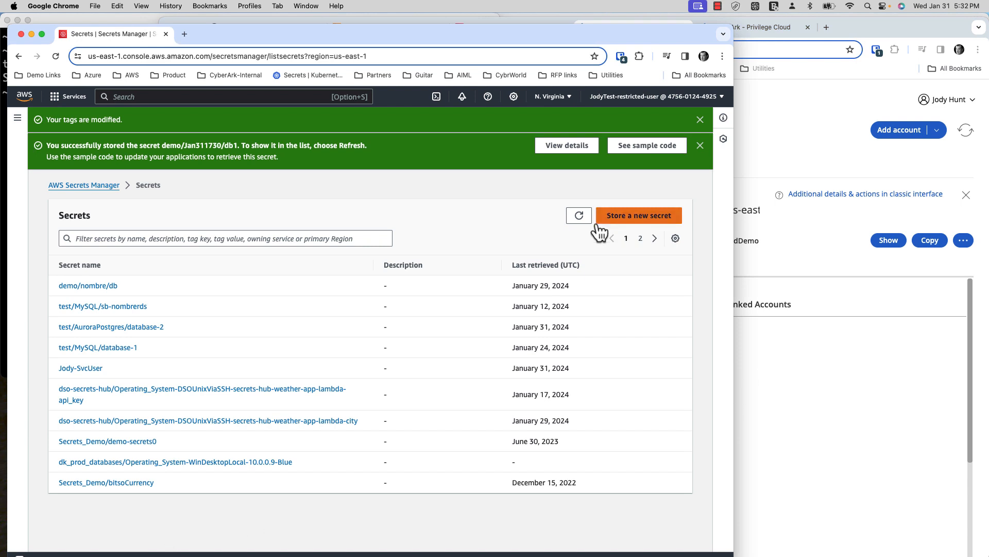
pyautogui.hotkey('ctrl', 'Left')
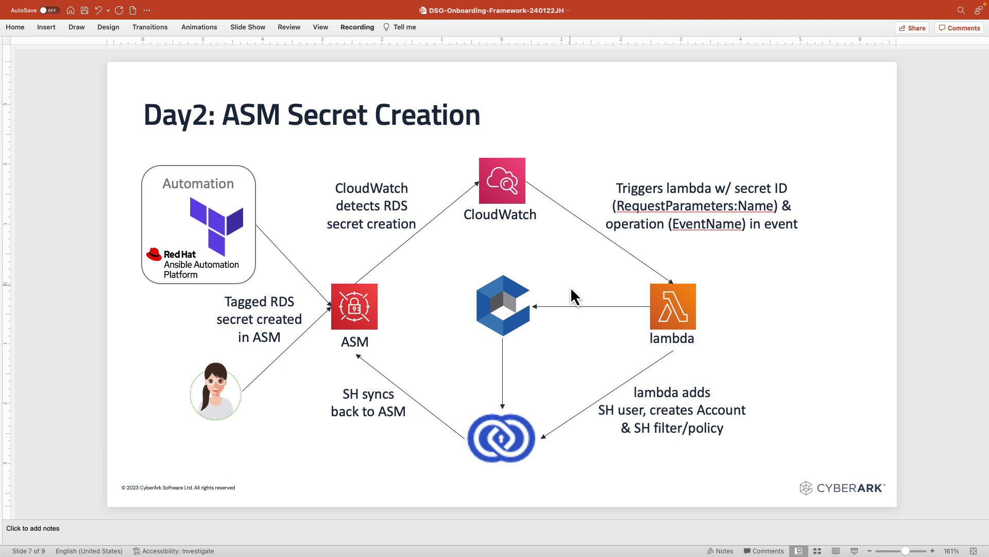
pyautogui.hotkey('ctrl', 'Left')
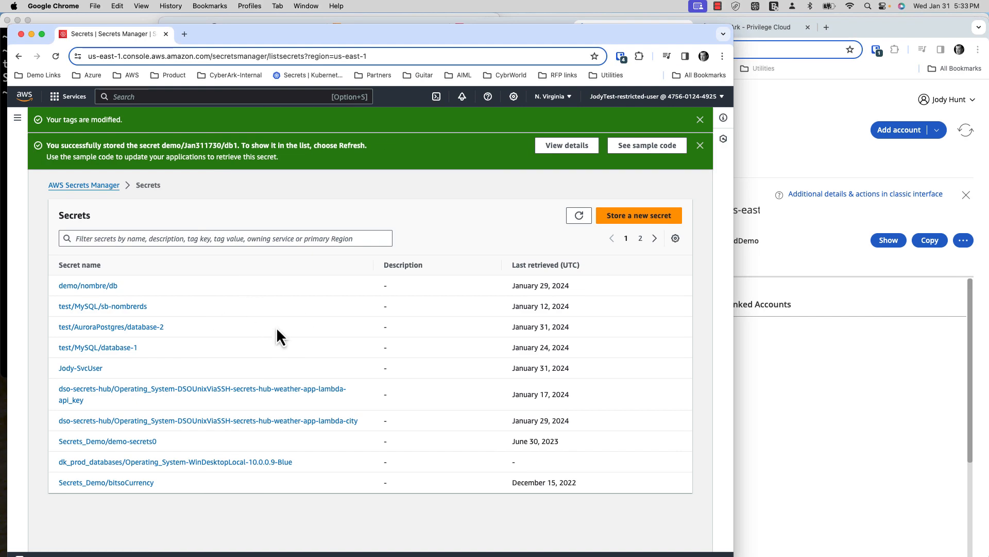
# - Schedule test/AuroraPostgres/database-2 for deletion, shortening the waiting period from 30 to 7 days
pyautogui.click(141, 328)
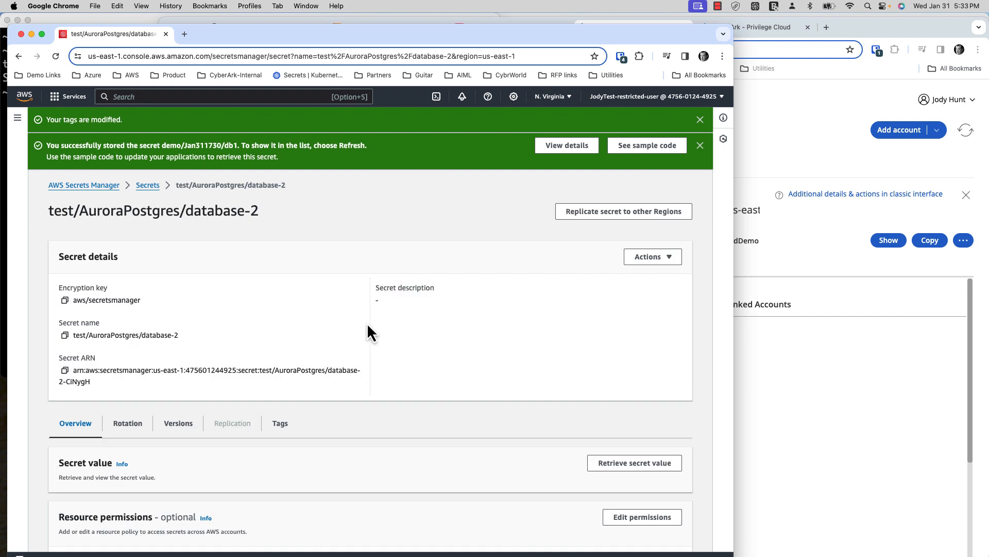
pyautogui.click(664, 258)
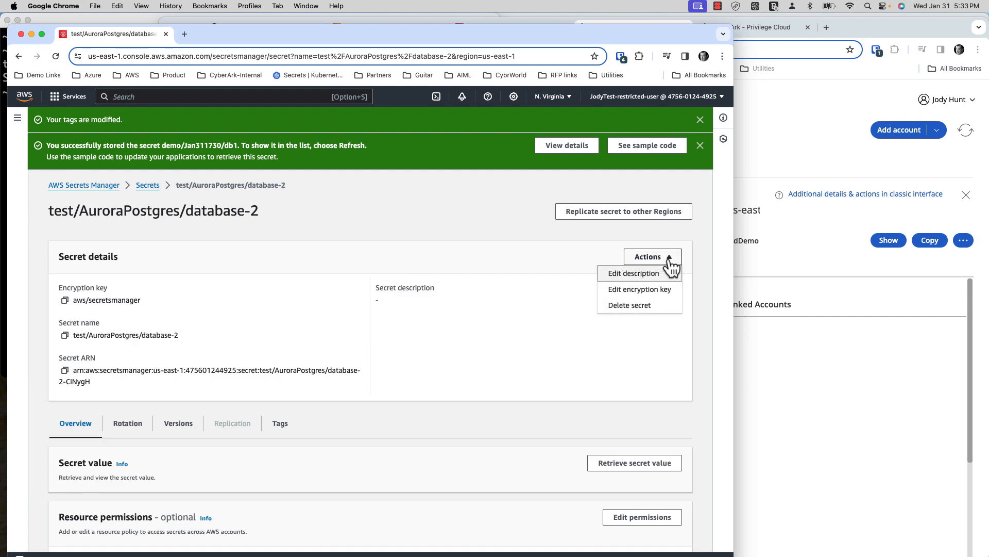
pyautogui.click(638, 308)
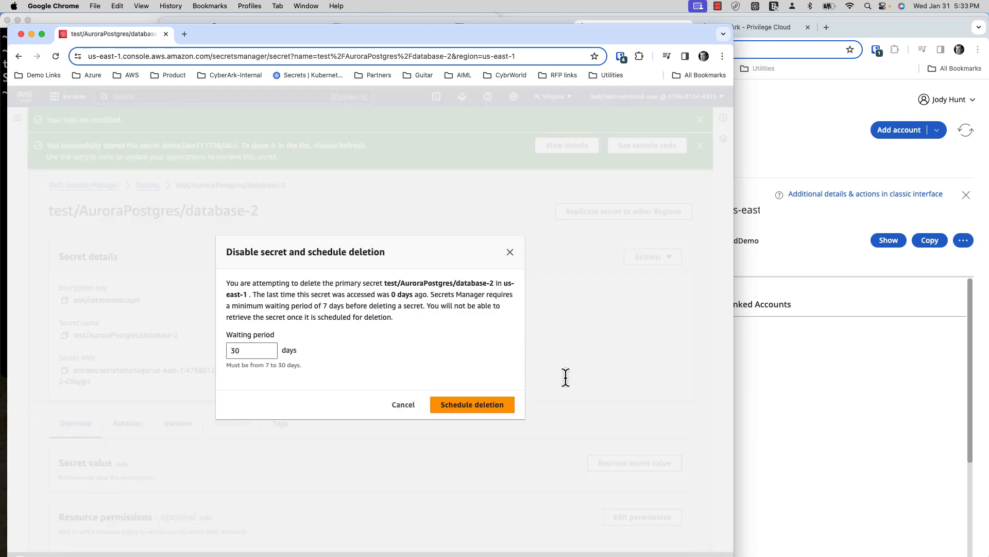
pyautogui.click(261, 350)
pyautogui.press('BackSpace')
pyautogui.press('BackSpace')
pyautogui.write('7')
pyautogui.click(459, 411)
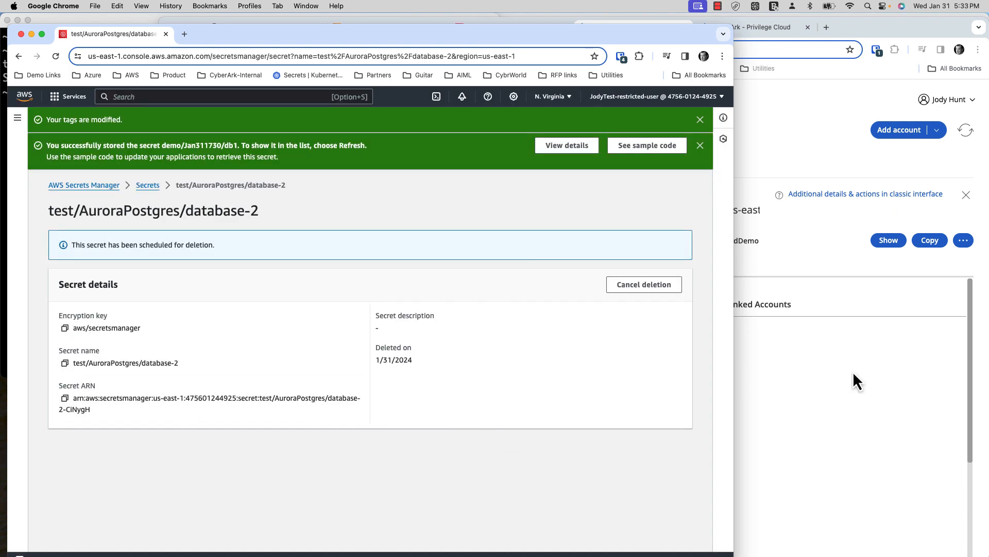
pyautogui.click(825, 335)
# - Switch to CloudWatch Live Tail and clear its earlier log events
pyautogui.click(502, 27)
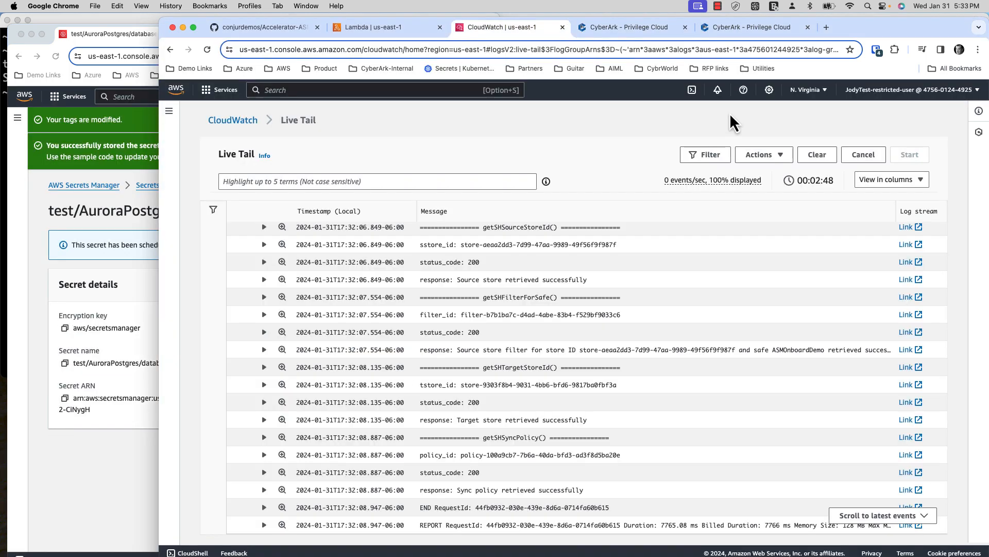
pyautogui.click(813, 156)
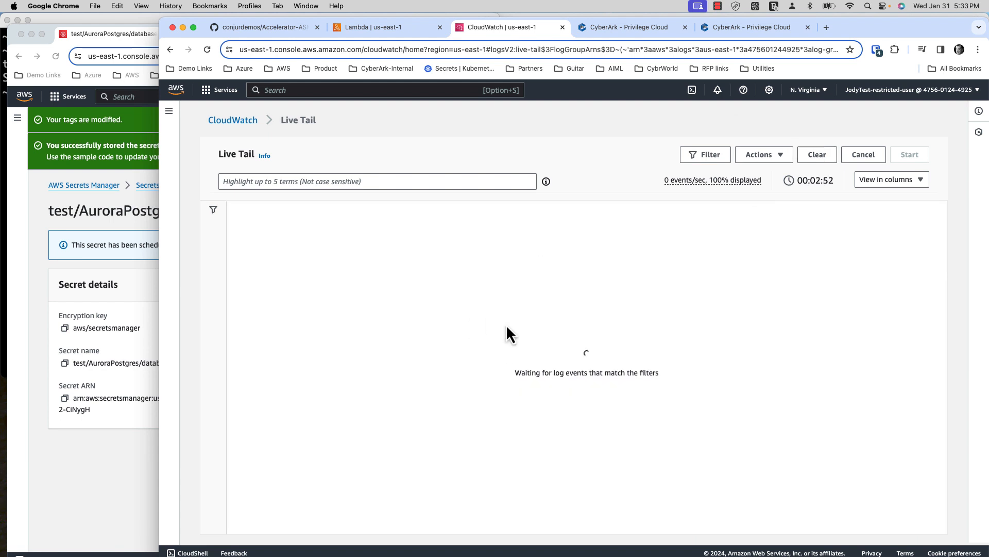
# - Close the account details and refresh ASMOnboardDemo, confirming only the MariaDB account remains
pyautogui.click(622, 32)
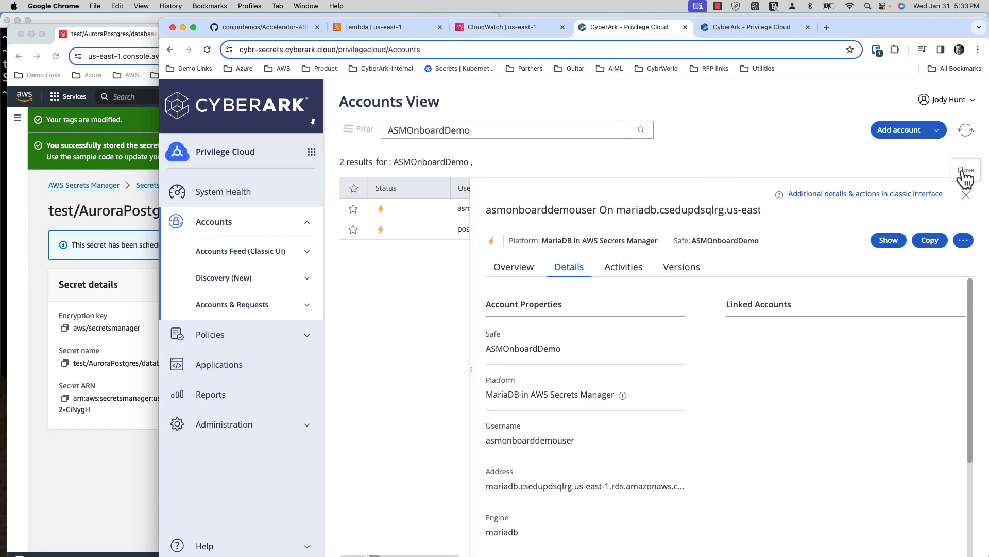
pyautogui.click(966, 195)
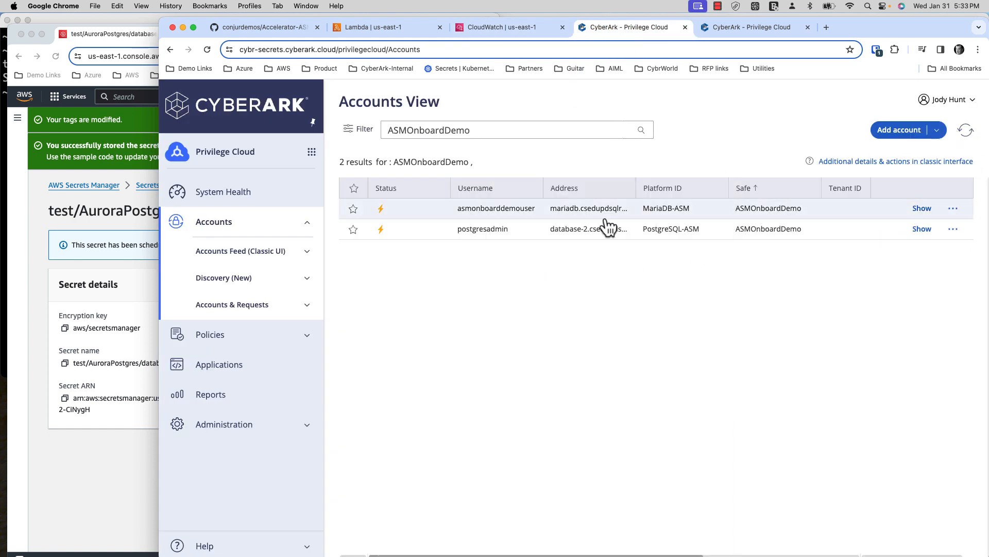
pyautogui.click(968, 135)
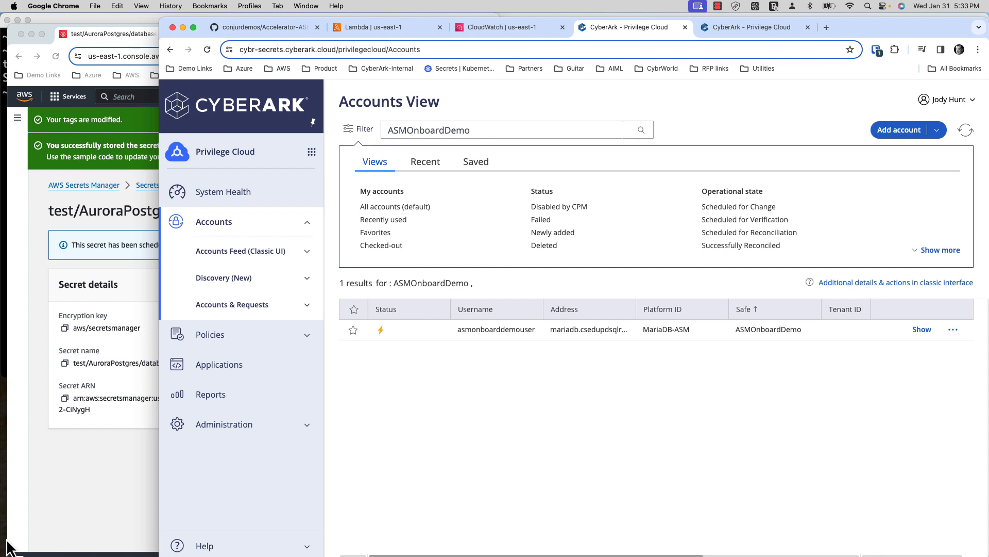
pyautogui.click(101, 480)
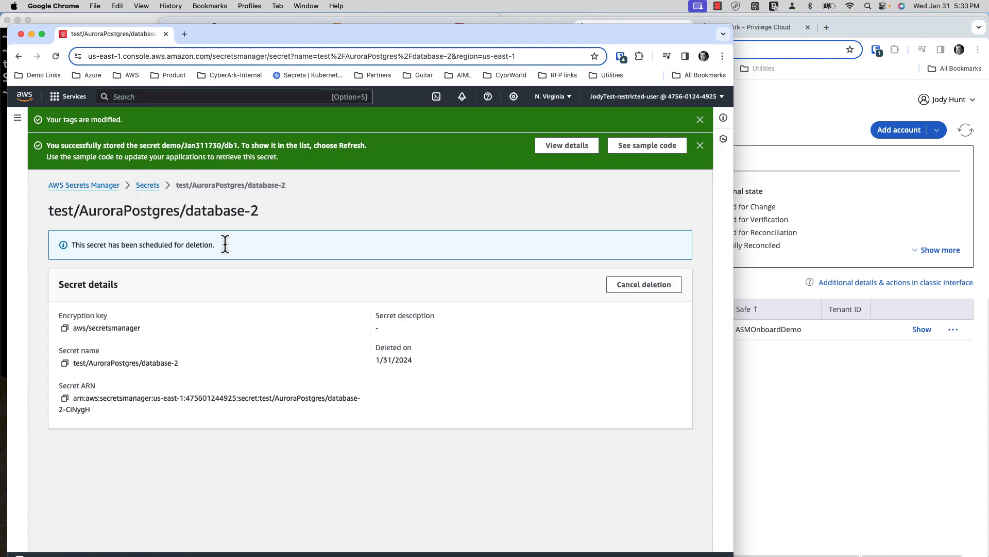
# - From the secrets list, schedule demo/Jan311730/db1 for deletion with a 7-day waiting period
pyautogui.click(148, 187)
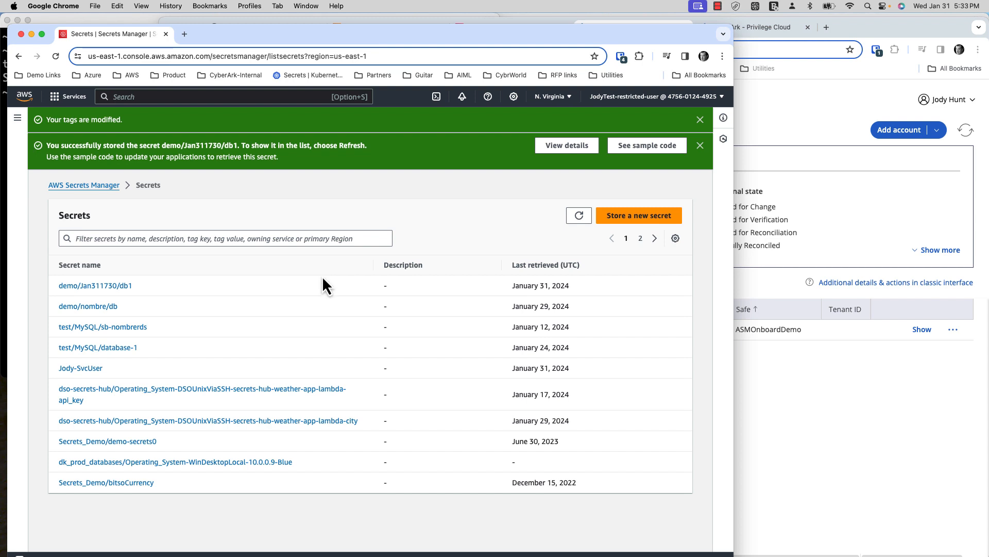
pyautogui.click(111, 287)
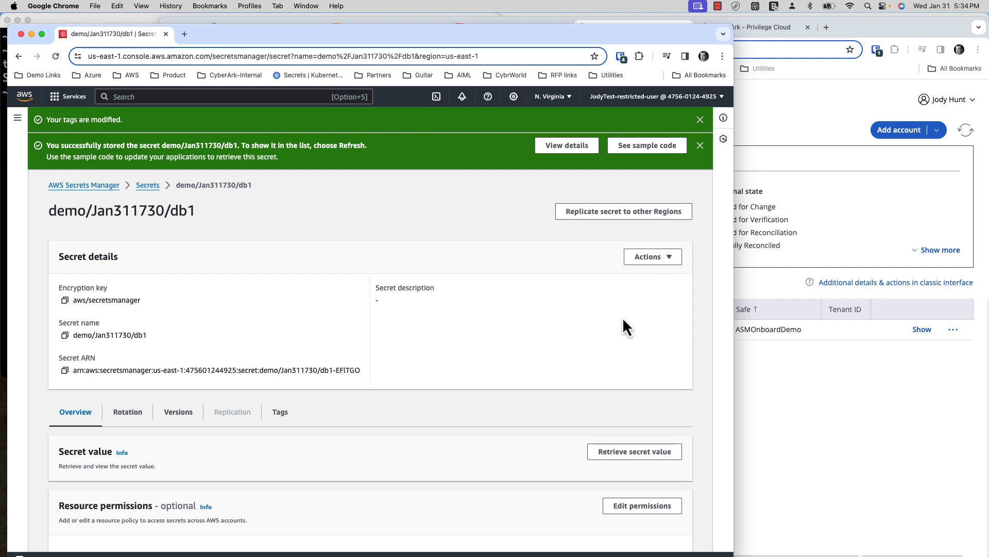
pyautogui.click(667, 259)
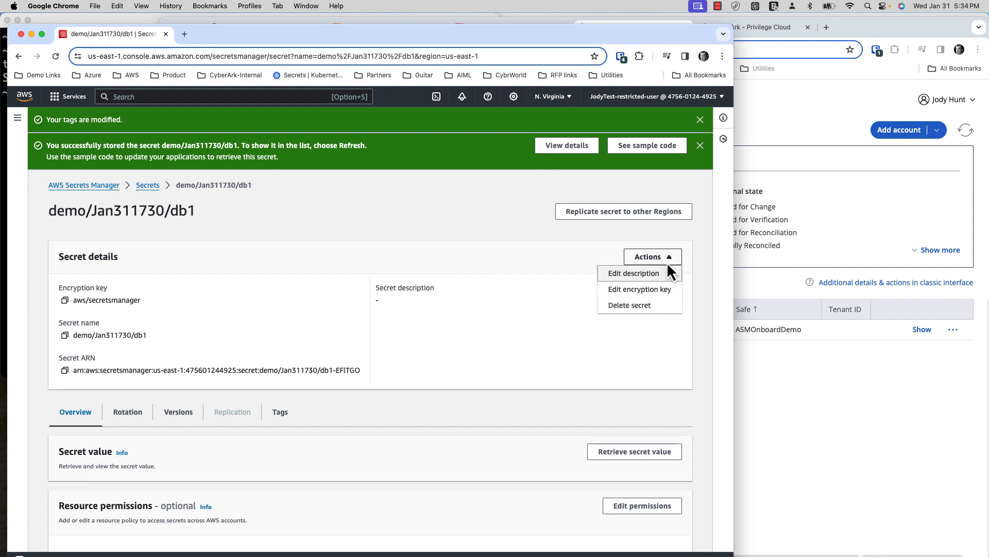
pyautogui.click(639, 310)
pyautogui.doubleClick(234, 352)
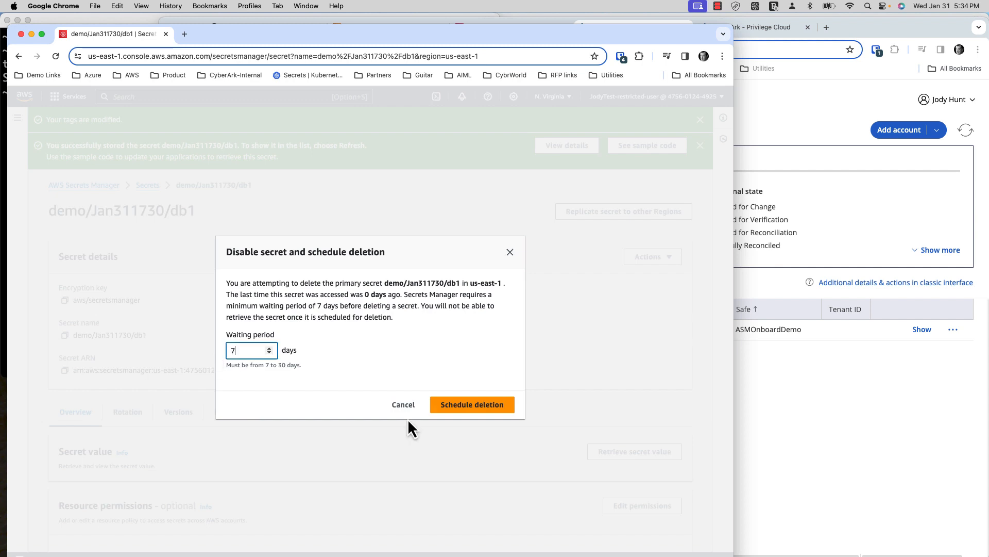
pyautogui.click(470, 408)
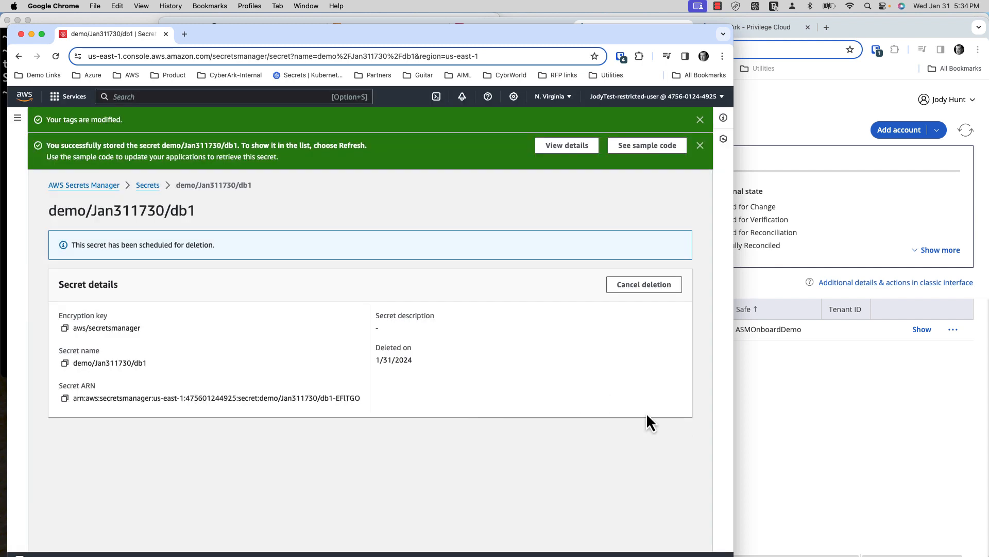
pyautogui.click(823, 411)
# - Clear Live Tail, then alternate between CloudWatch and CyberArk to watch for the deletion events
pyautogui.click(493, 29)
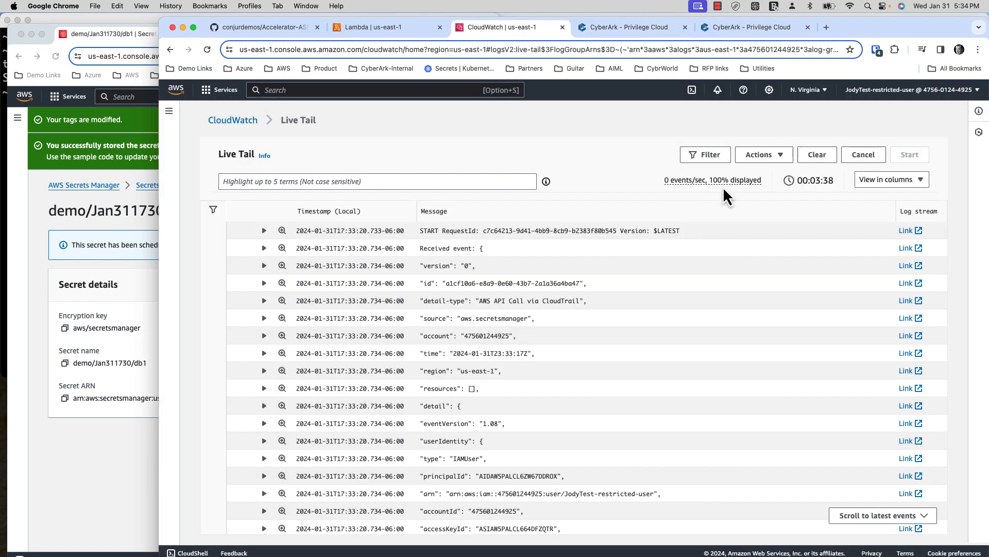
pyautogui.click(822, 156)
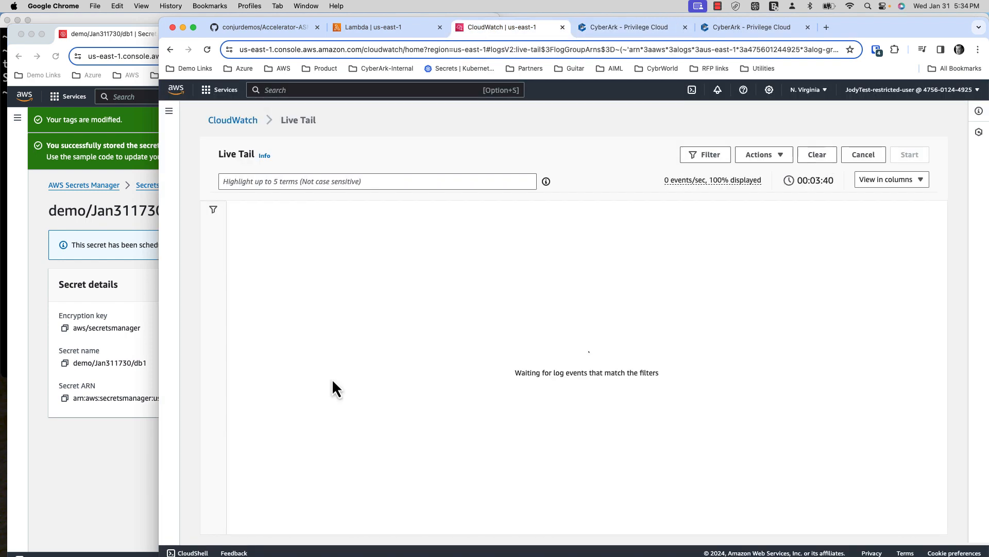
pyautogui.click(657, 29)
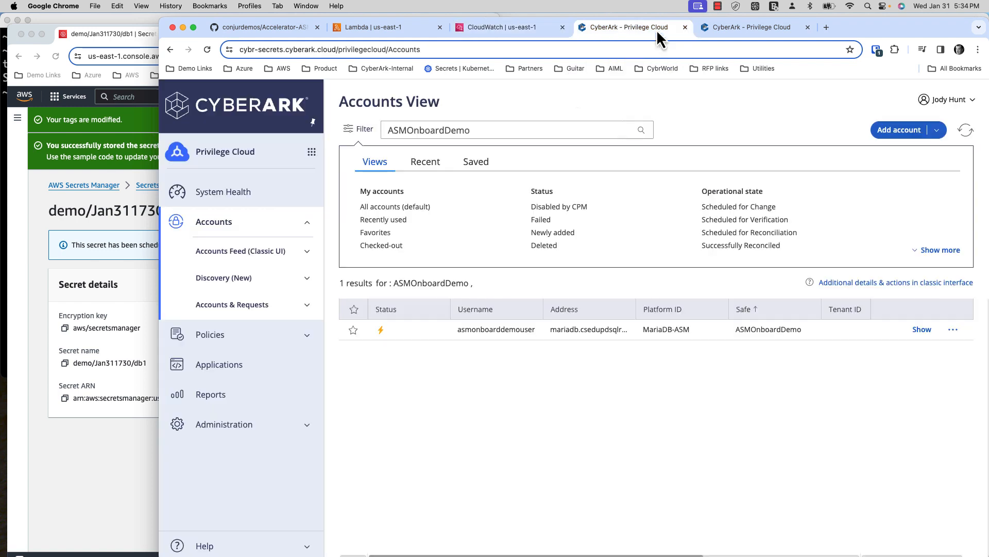
pyautogui.click(366, 130)
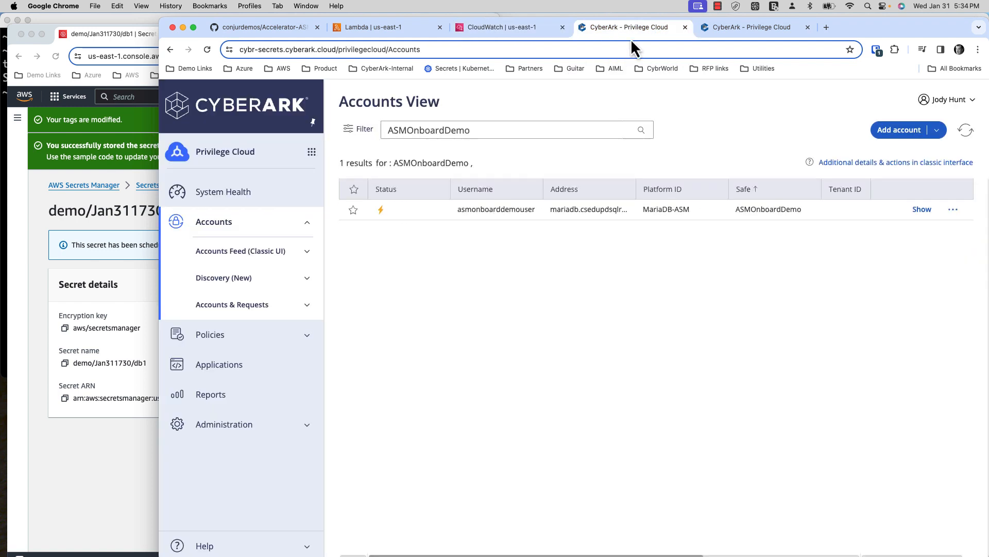
pyautogui.click(519, 29)
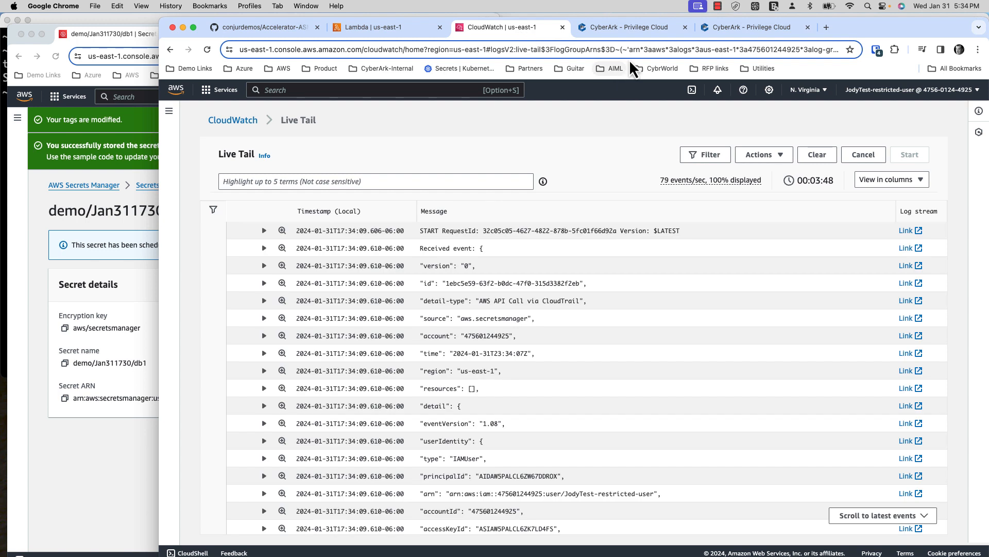
pyautogui.click(632, 29)
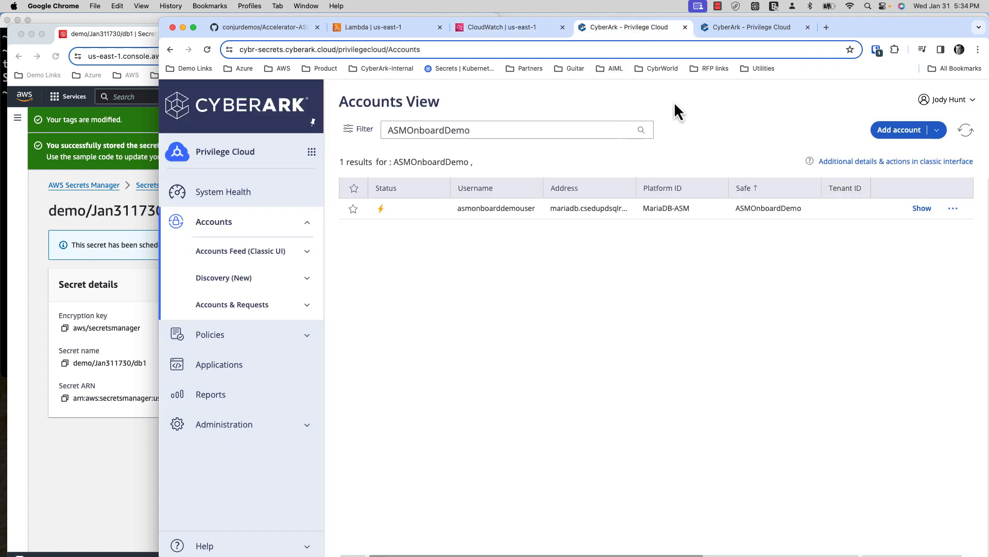
# - Refresh ASMOnboardDemo's accounts to confirm the MariaDB account is gone, with 0 results shown
pyautogui.click(964, 131)
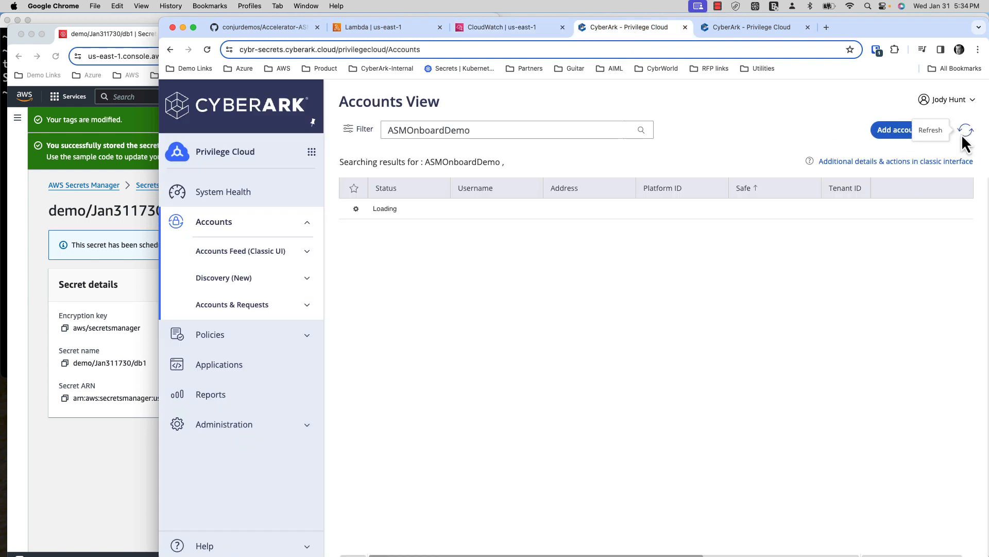
pyautogui.click(364, 132)
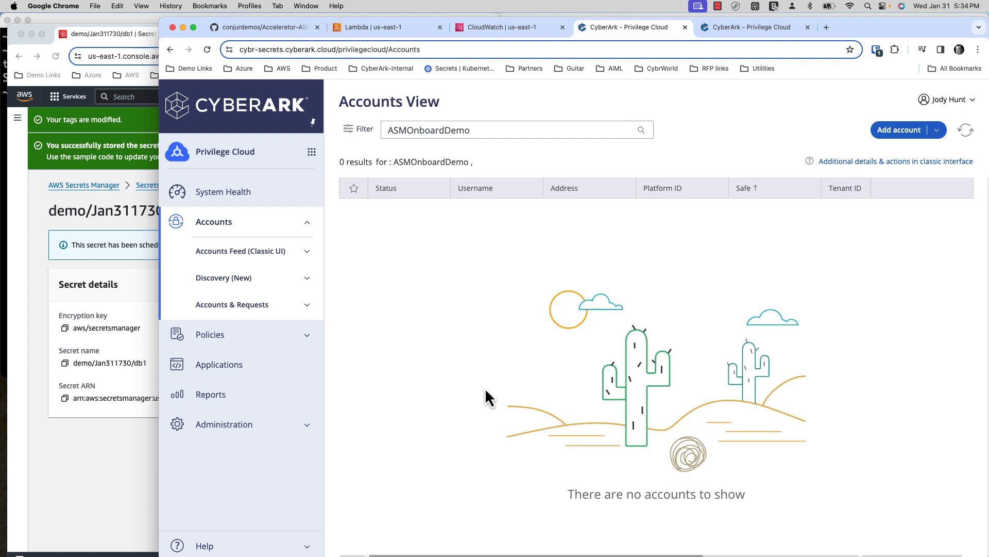
pyautogui.click(138, 496)
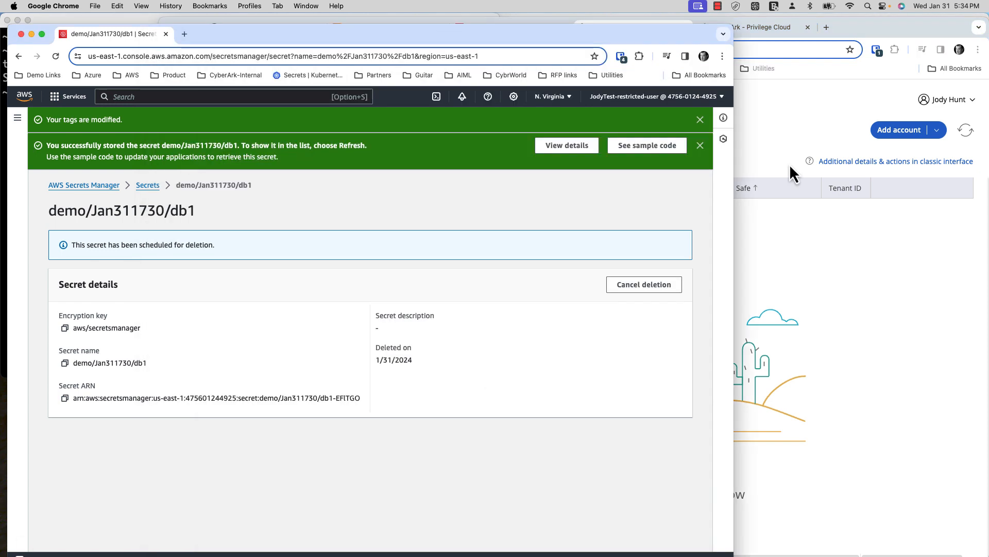